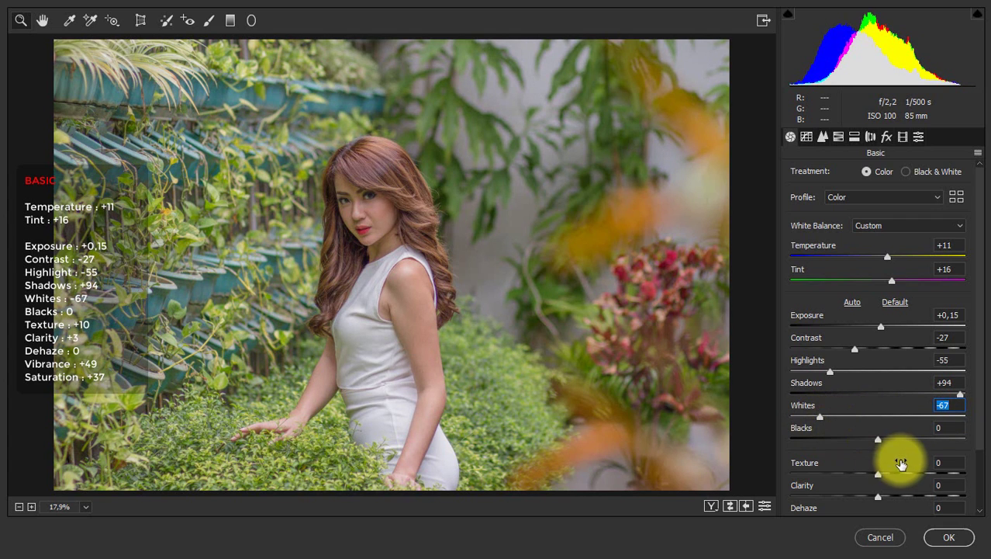
# Step: Set Texture to +10, Clarity to +3, Vibrance to +49 and Saturation to +37 in the basic adjustments
pyautogui.scroll(-3, 974, 425)
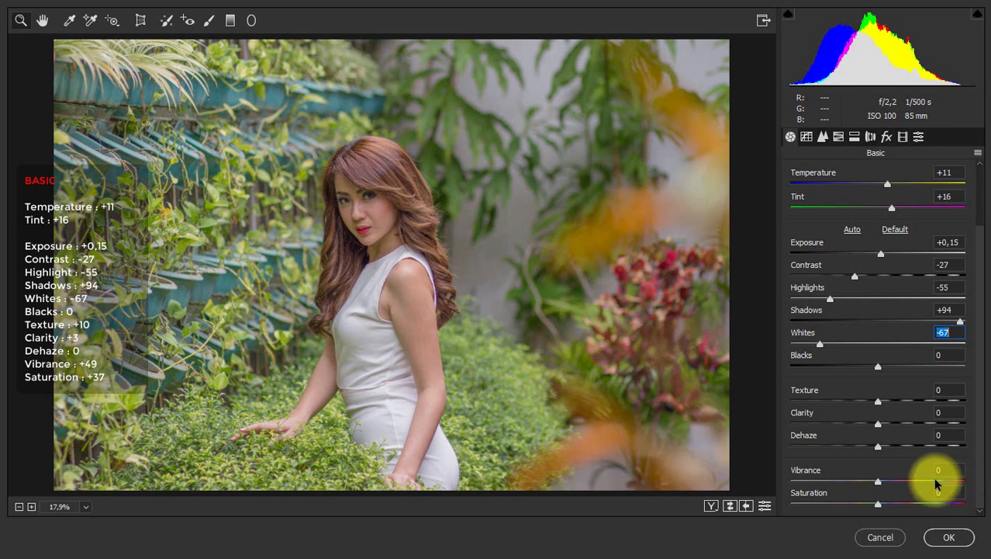
pyautogui.moveTo(878, 403); pyautogui.dragTo(883, 428)
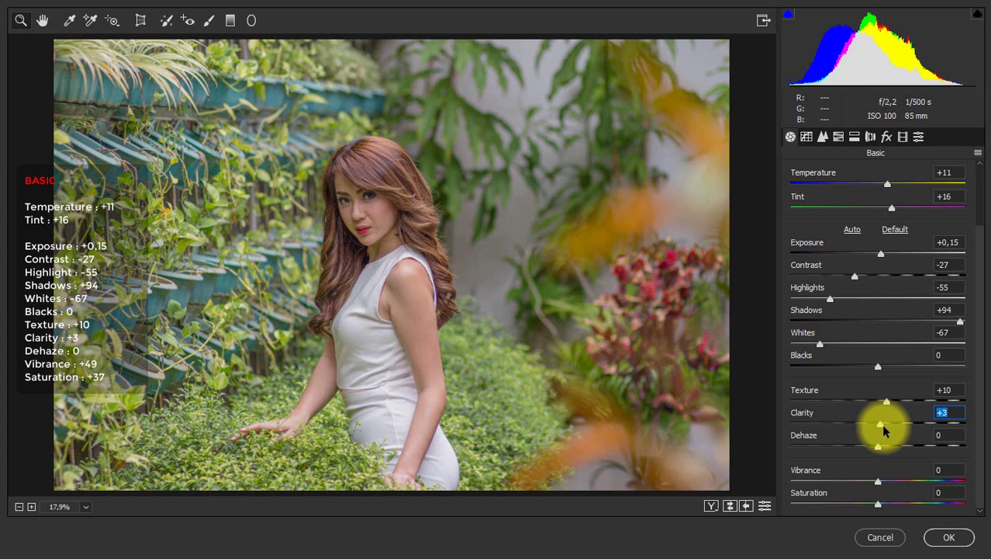
pyautogui.moveTo(879, 482); pyautogui.dragTo(925, 484)
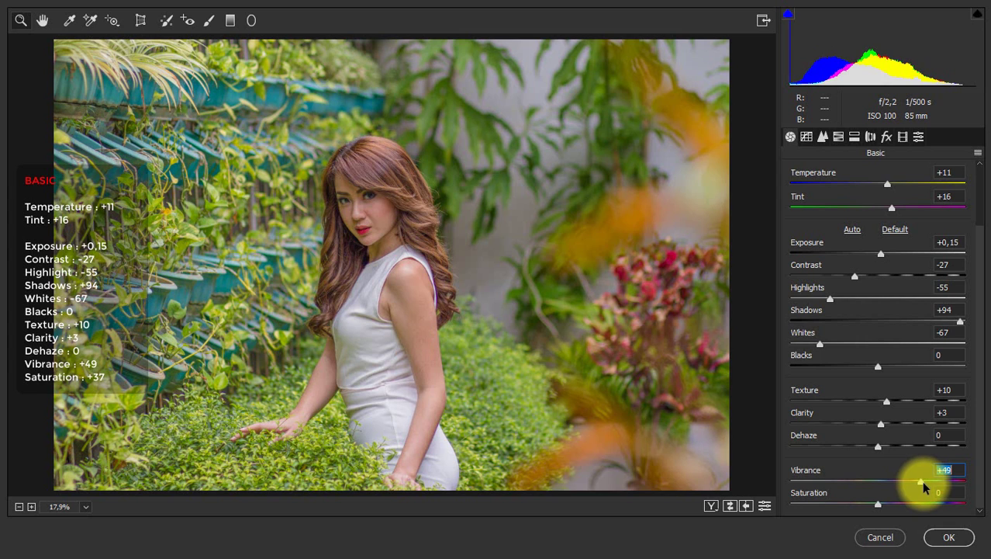
pyautogui.moveTo(879, 505); pyautogui.dragTo(909, 500)
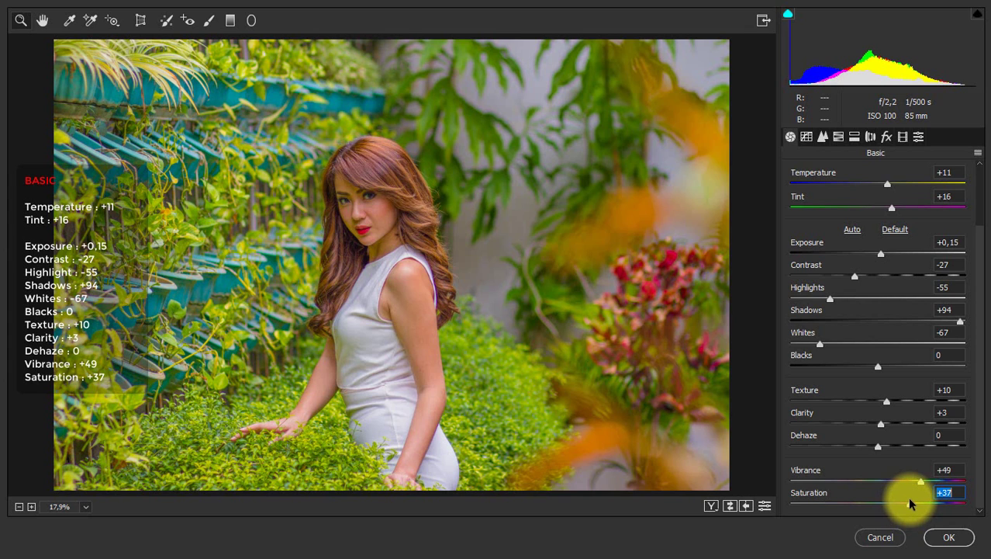
# Step: Add shadow, midtone (about 131/127) and highlight (about 190/186) points to the RGB point tone curve
pyautogui.click(808, 138)
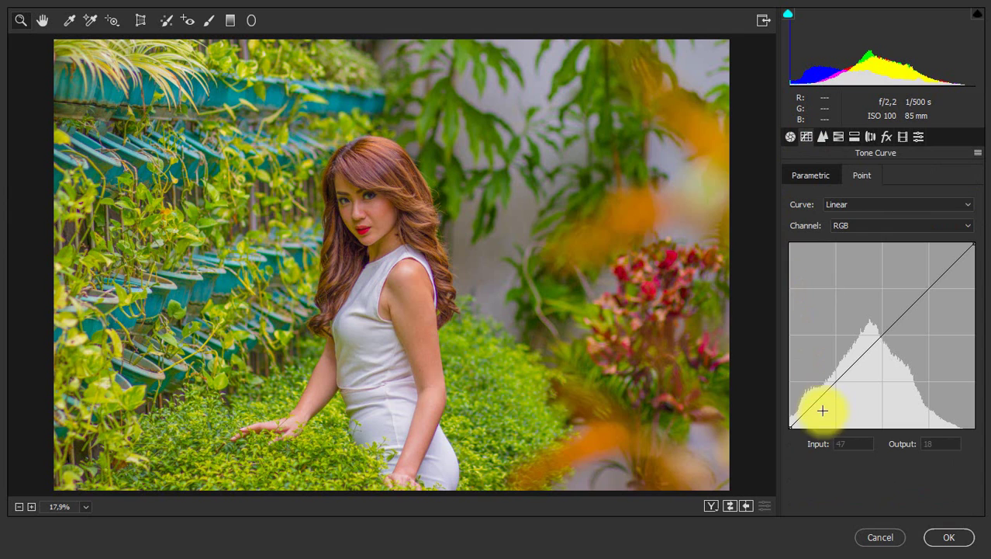
pyautogui.moveTo(835, 381); pyautogui.dragTo(834, 384)
pyautogui.click(885, 335)
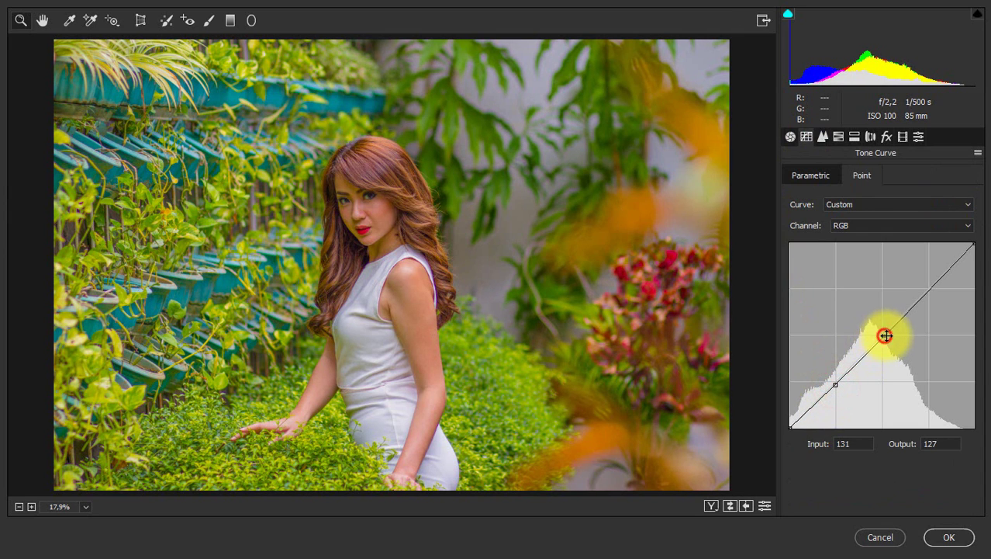
pyautogui.click(927, 292)
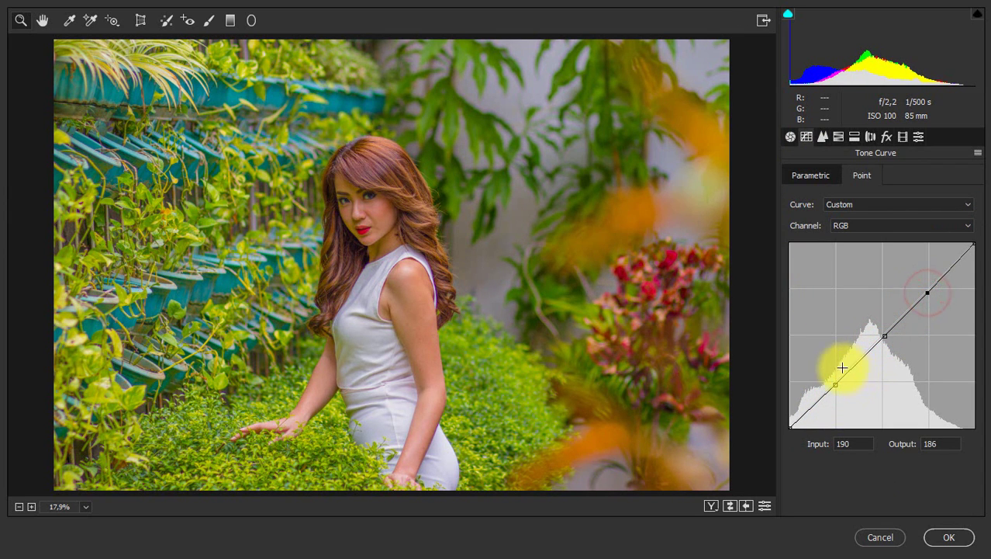
# Step: Set the RGB curve's shadow point to input 62 and output 75
pyautogui.click(837, 383)
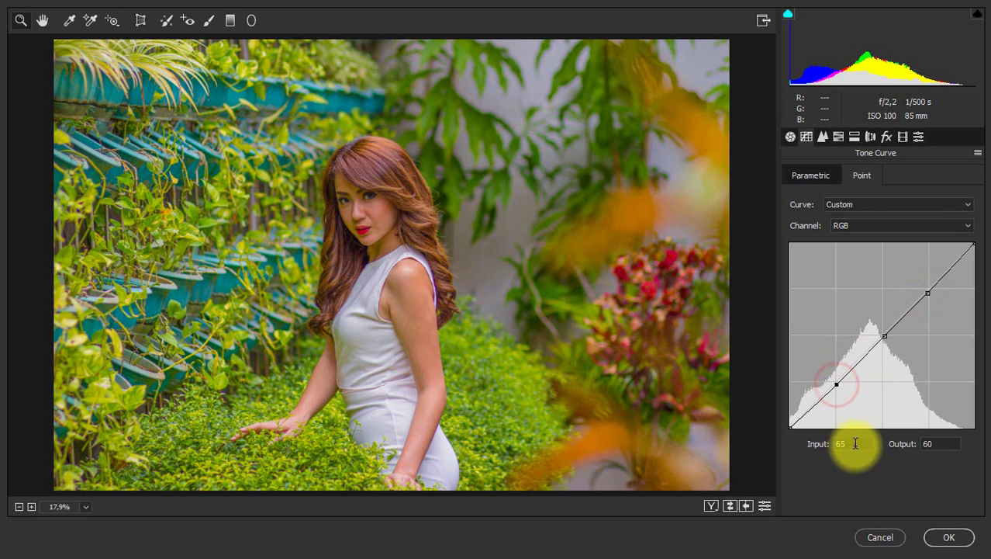
pyautogui.click(853, 444)
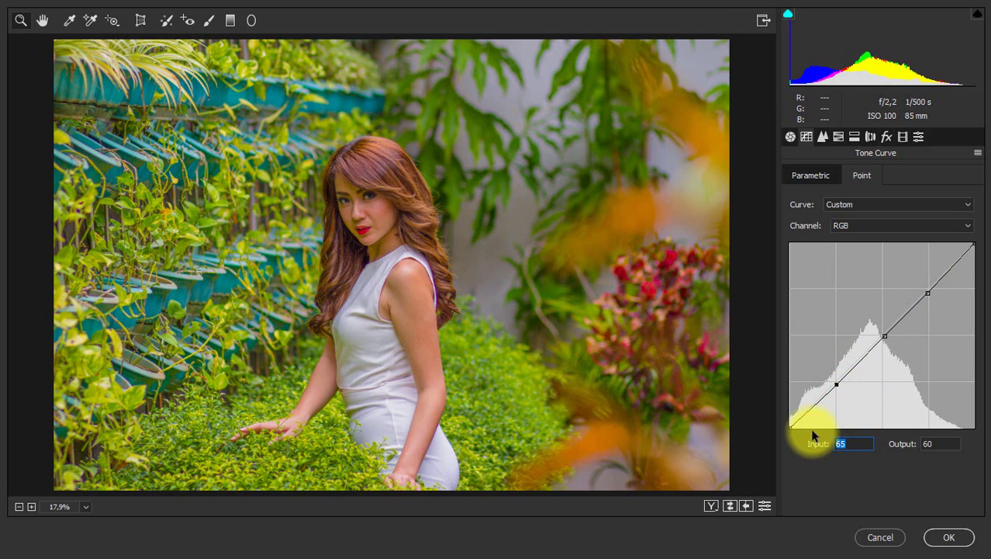
pyautogui.write('62')
pyautogui.click(939, 443)
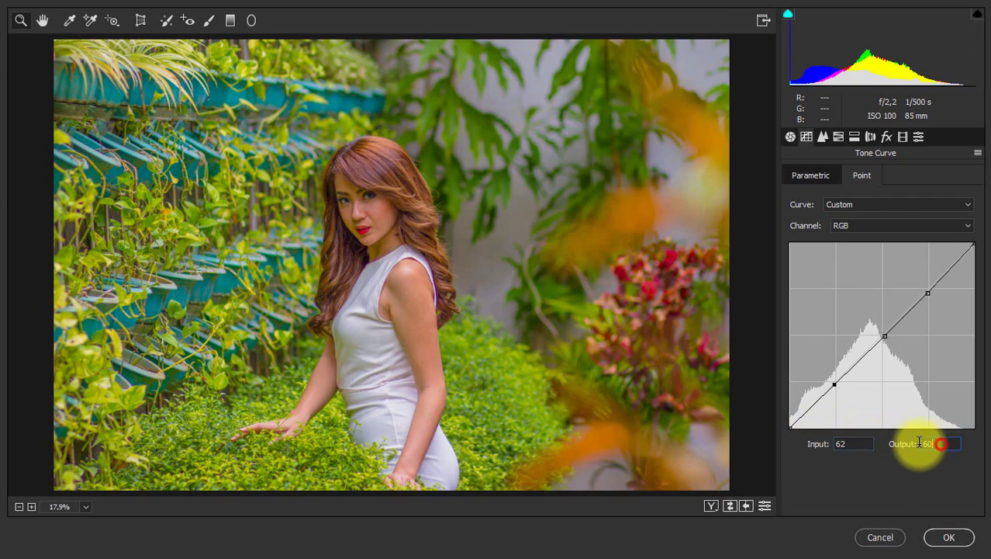
pyautogui.write('75')
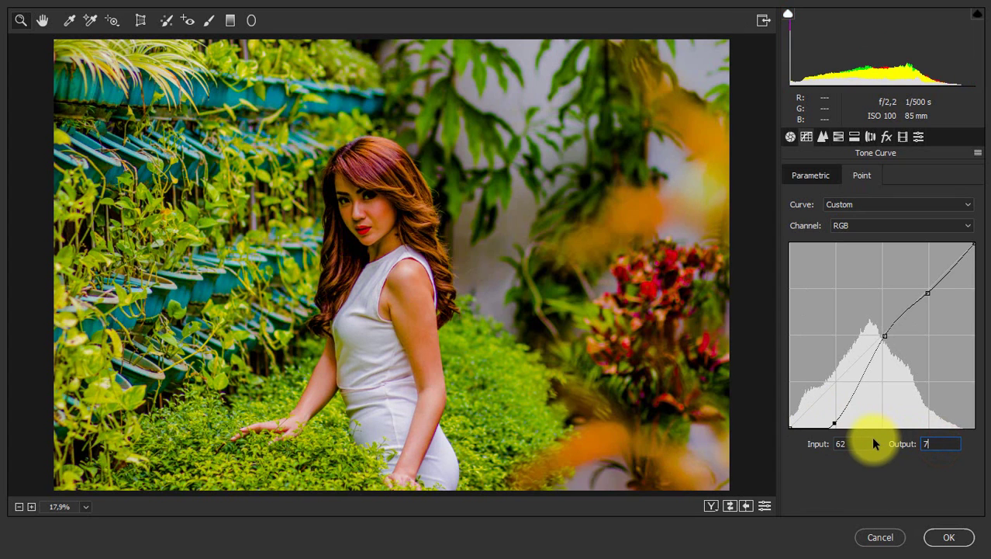
# Step: Set the RGB curve's midtone point to input 133 and output 142
pyautogui.click(883, 336)
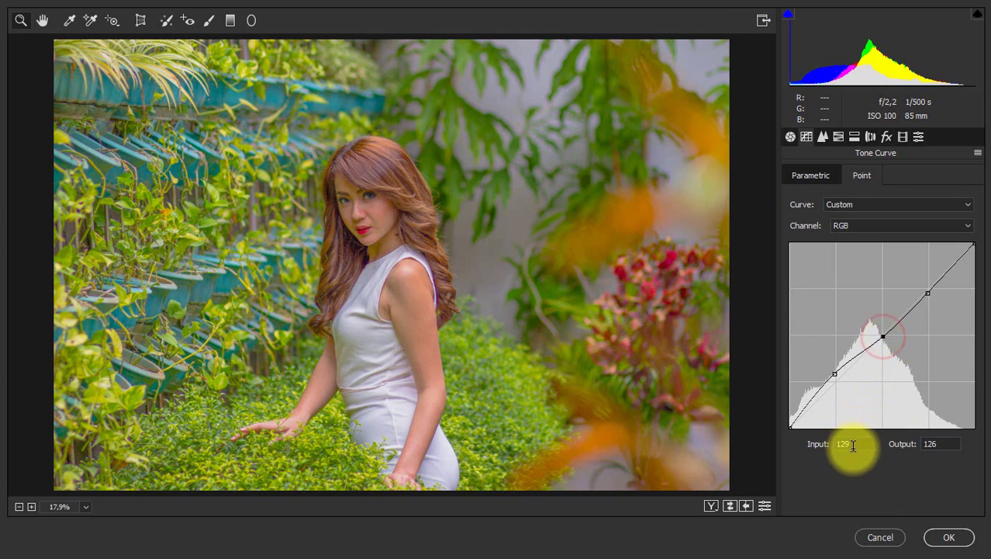
pyautogui.click(851, 445)
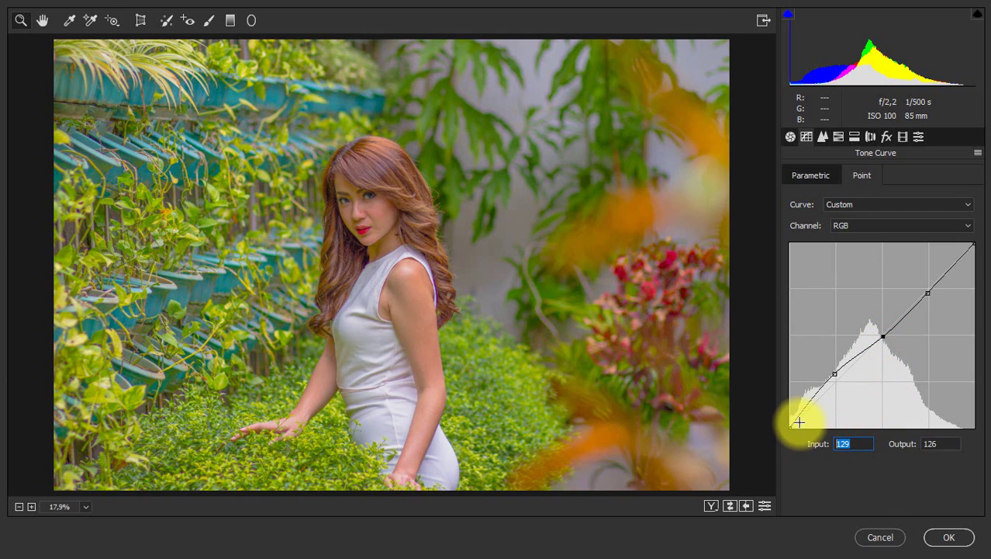
pyautogui.write('133')
pyautogui.click(951, 444)
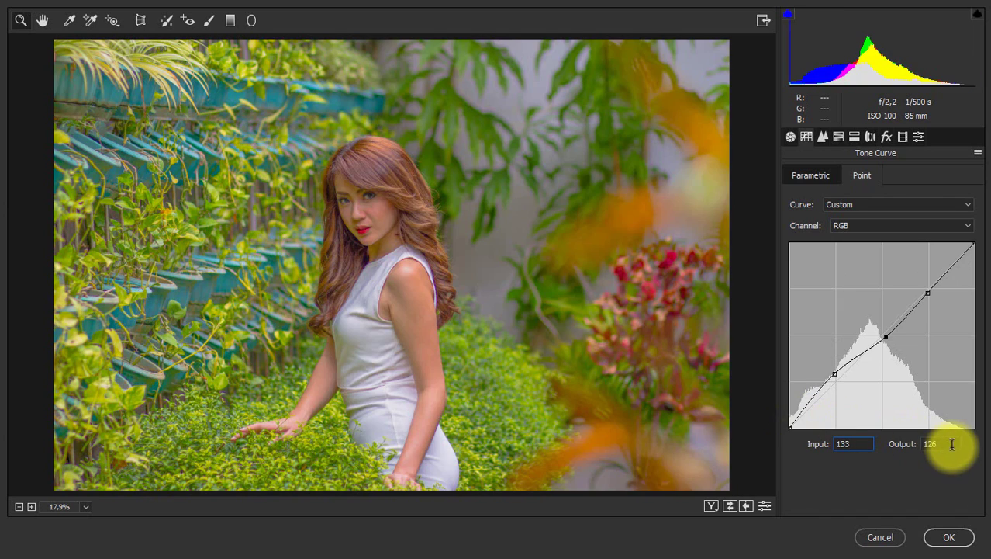
pyautogui.write('142')
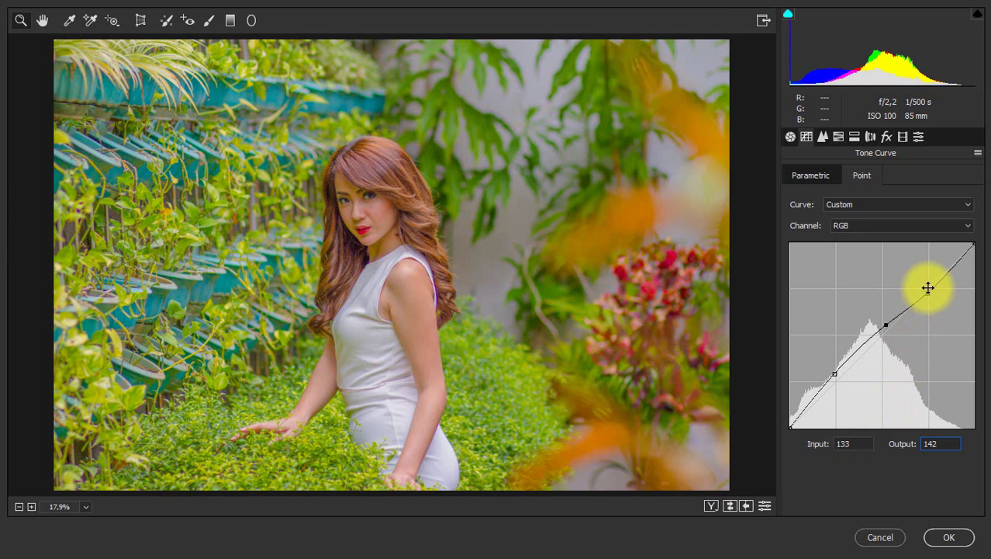
# Step: Set the RGB curve's highlight point to input 183 and output 192
pyautogui.click(928, 294)
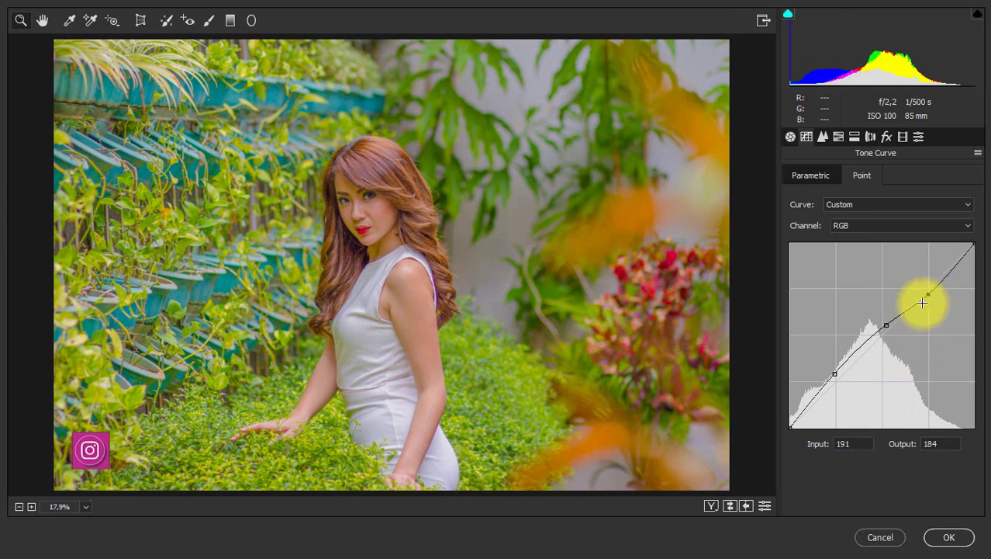
pyautogui.click(856, 444)
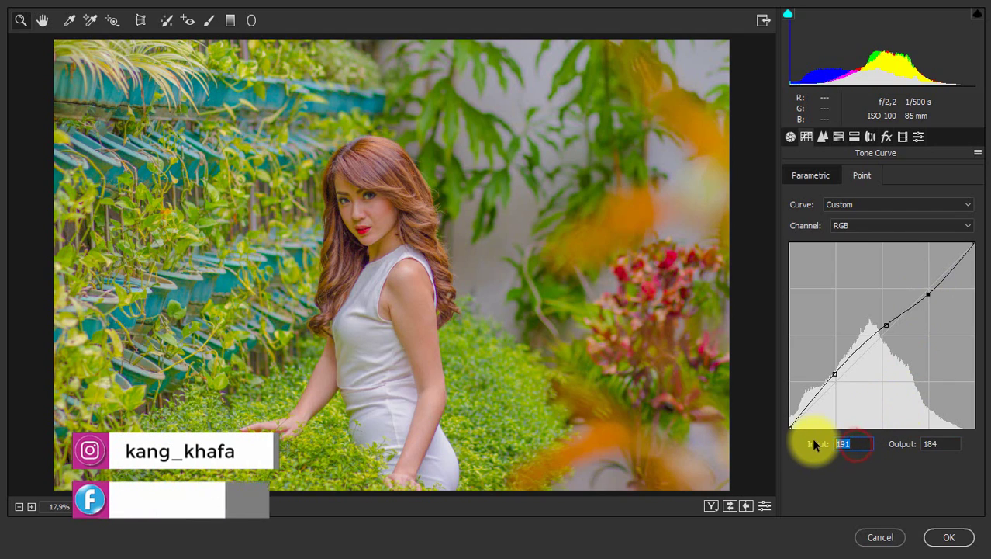
pyautogui.write('183')
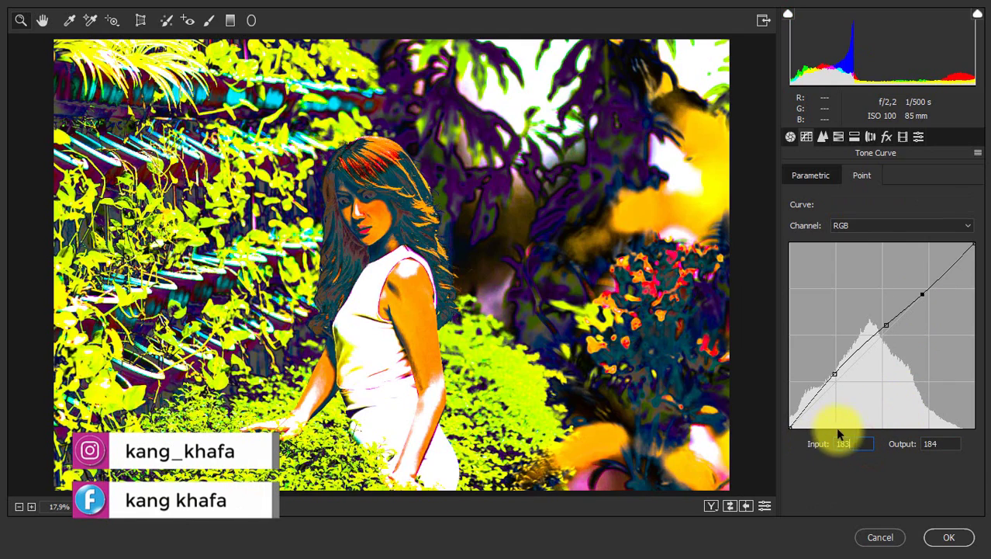
pyautogui.doubleClick(950, 443)
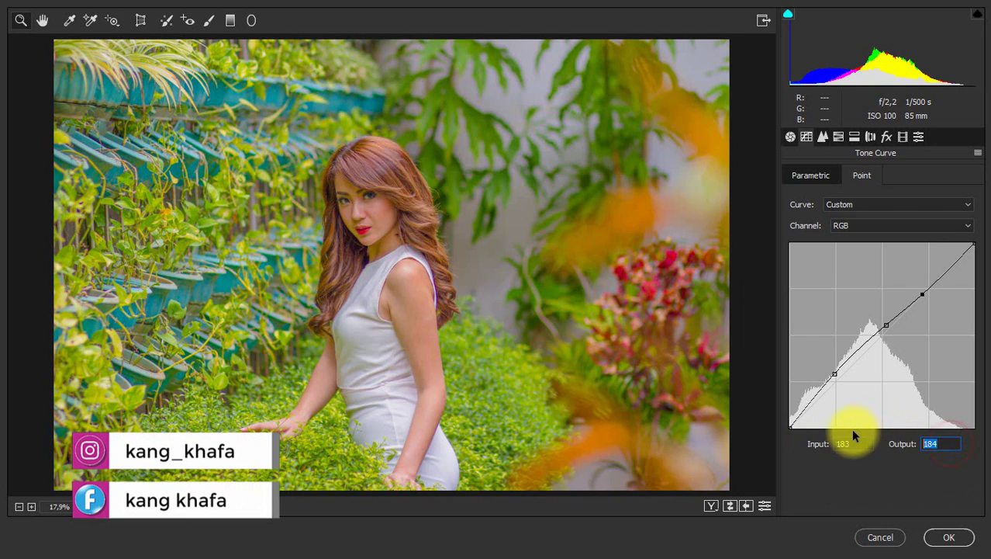
pyautogui.write('19')
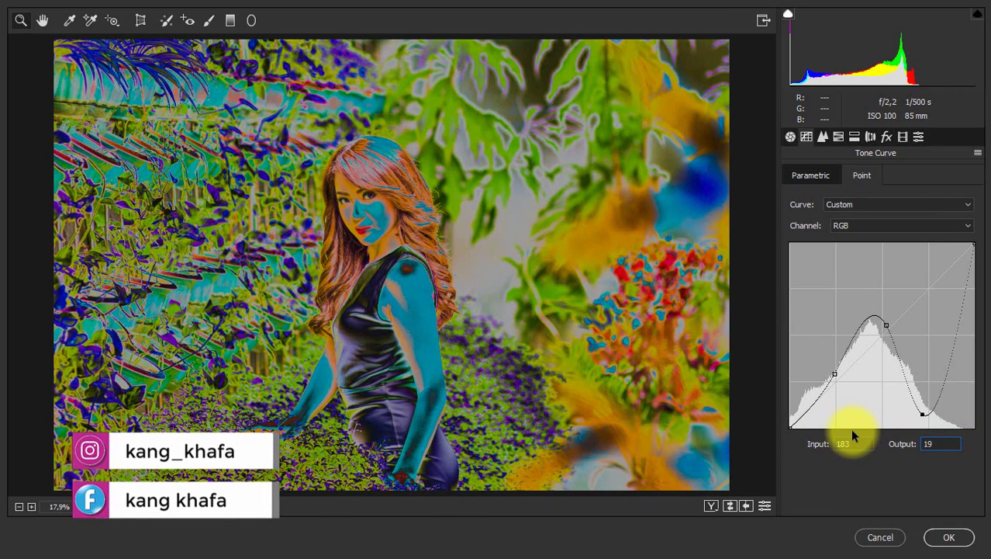
pyautogui.write('2')
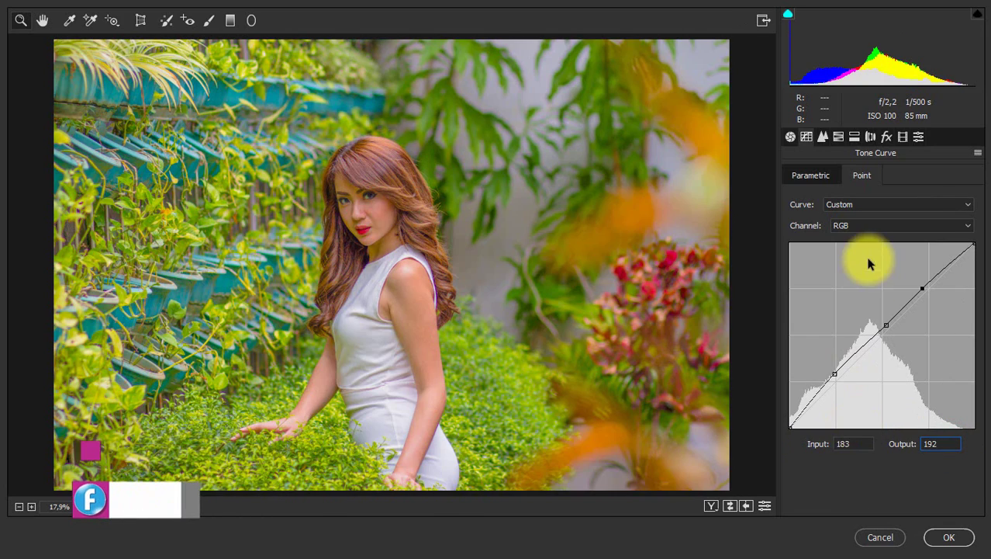
# Step: Switch the tone curve to the Red channel and add a shadow point and a second point at about 106/89
pyautogui.click(843, 225)
pyautogui.click(846, 253)
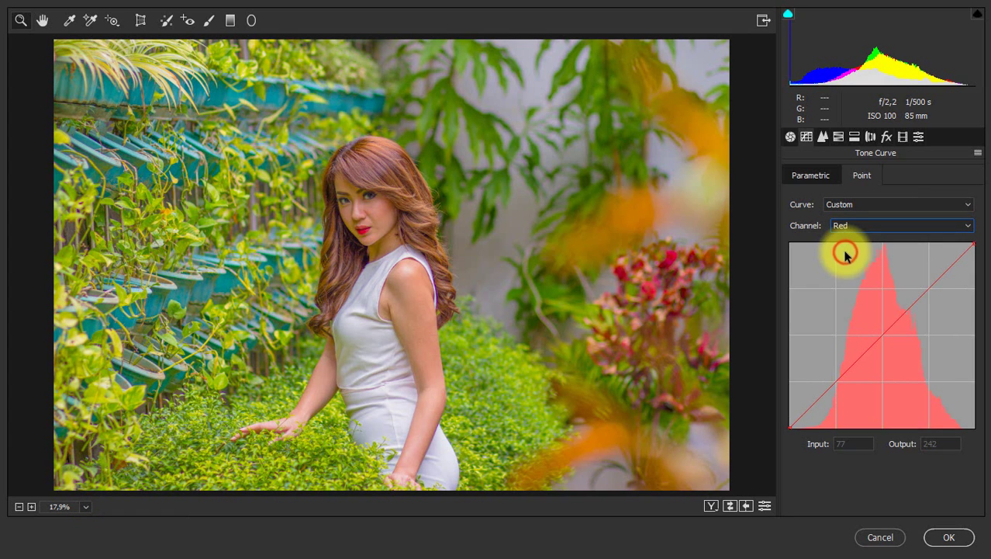
pyautogui.click(830, 390)
pyautogui.click(865, 363)
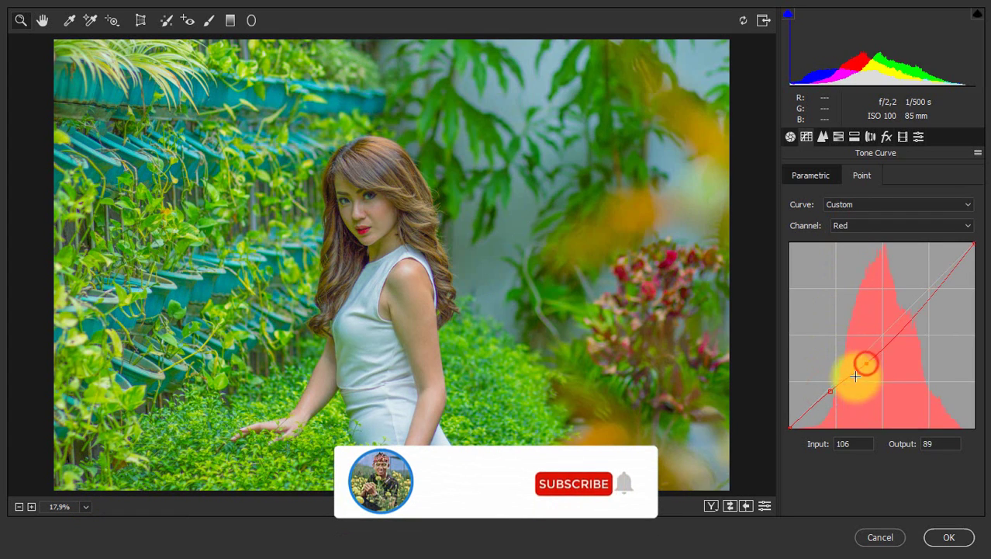
# Step: Set the Red curve's lower point to input 44 and output 45
pyautogui.click(852, 443)
pyautogui.write('44')
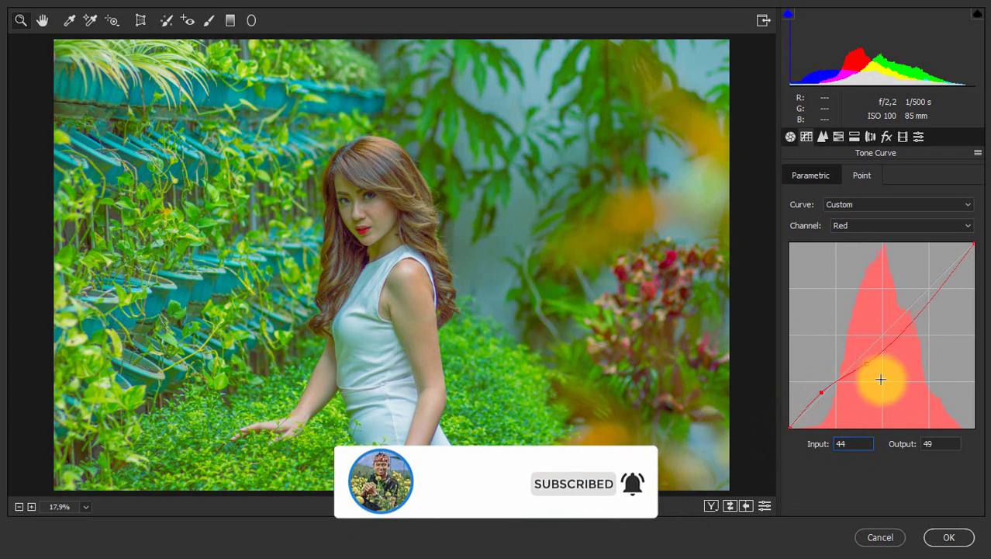
pyautogui.click(892, 440)
pyautogui.write('45')
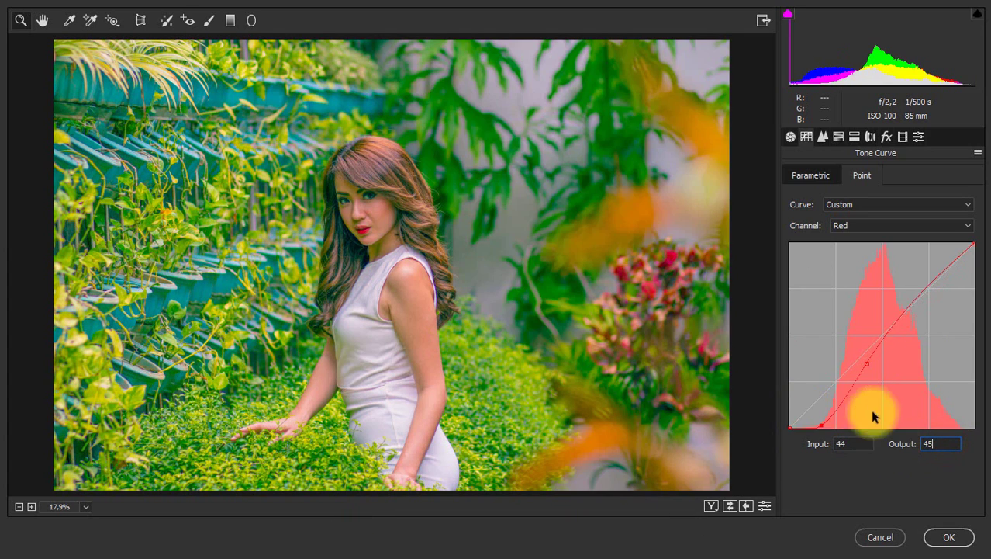
# Step: Set the Red curve's upper point to input 94 and output 92
pyautogui.click(868, 364)
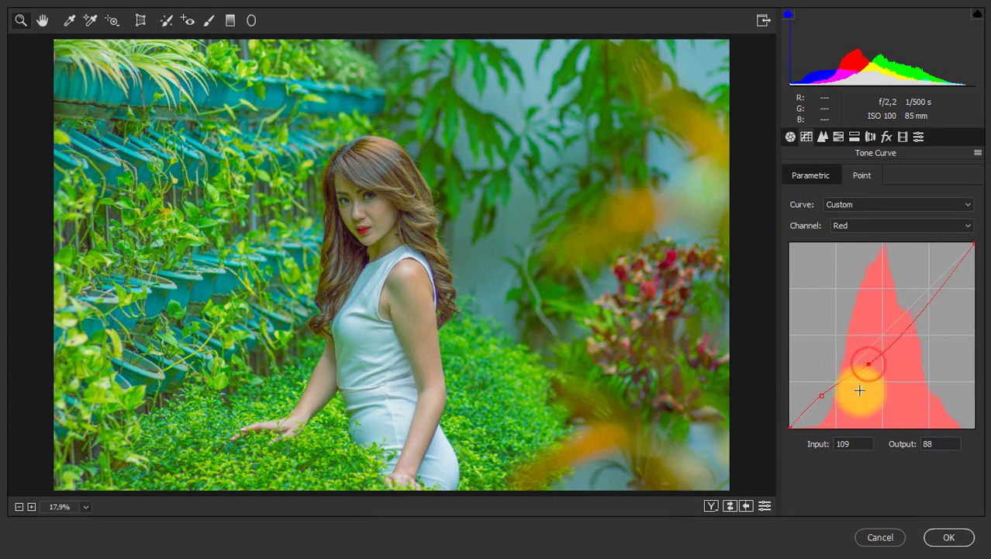
pyautogui.click(858, 448)
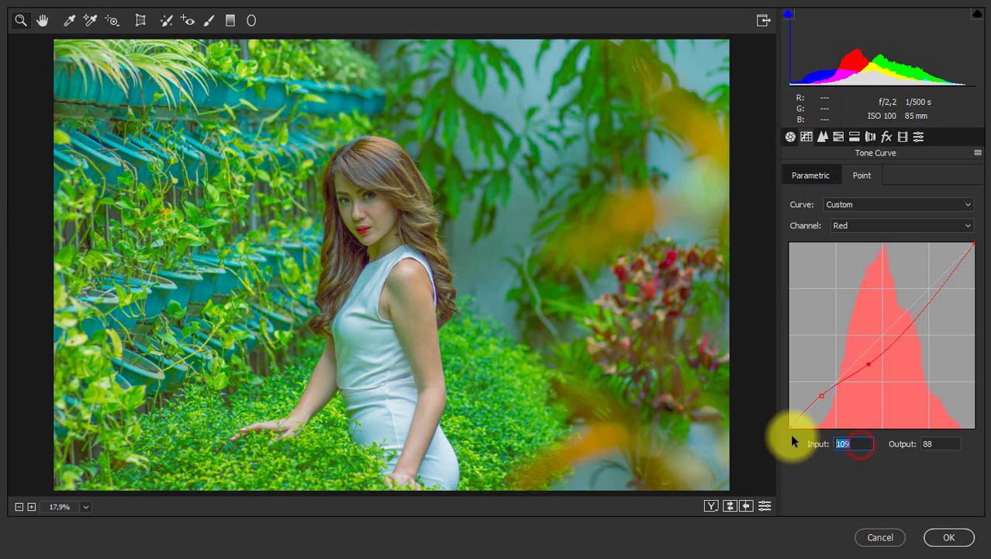
pyautogui.write('9')
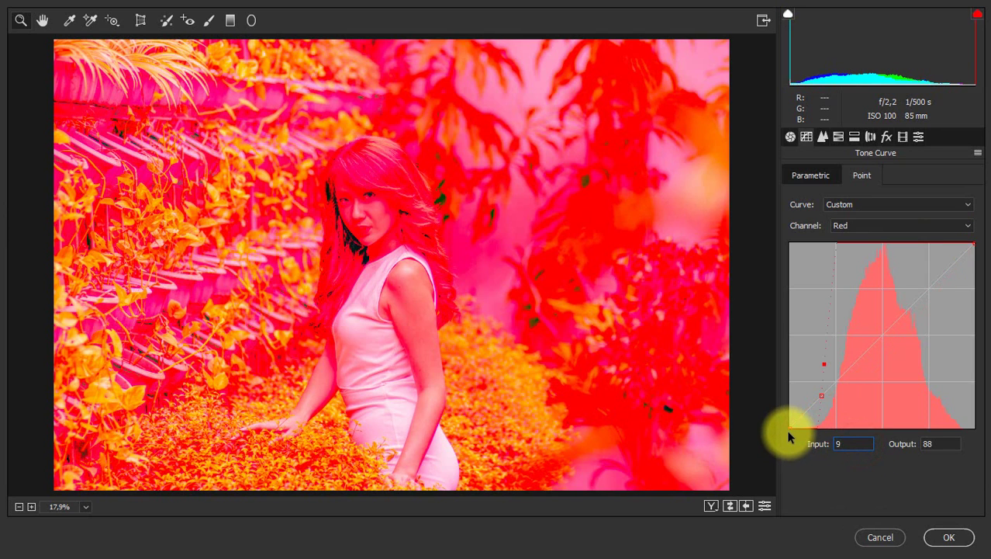
pyautogui.write('4')
pyautogui.click(948, 443)
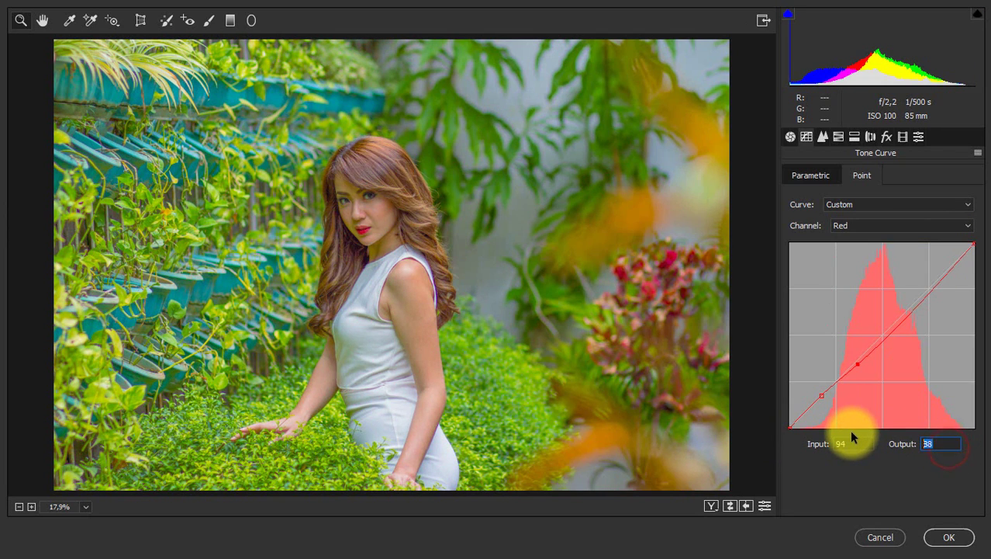
pyautogui.write('92')
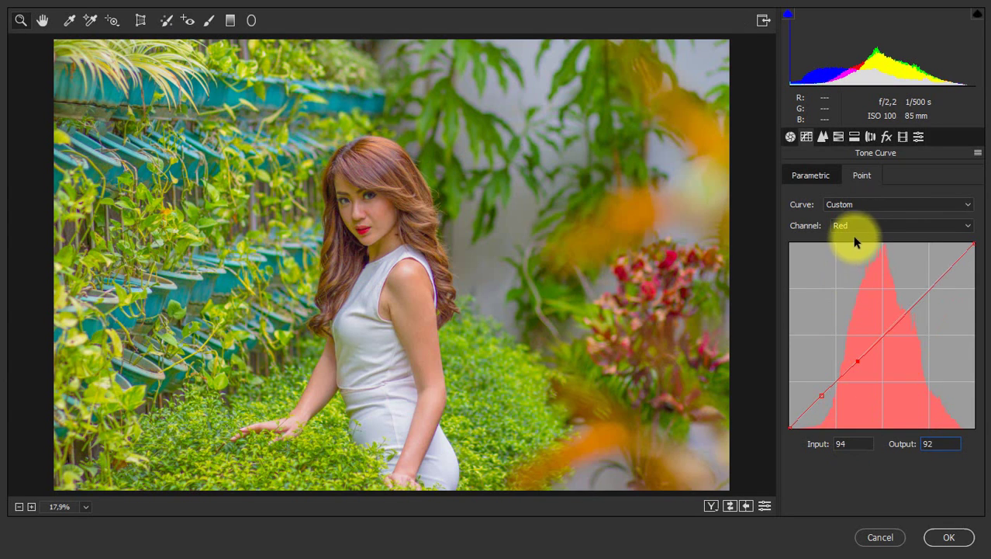
# Step: Switch the tone curve to the Green channel and add shadow, midtone (about 131/126) and highlight (about 191/190) points
pyautogui.click(852, 227)
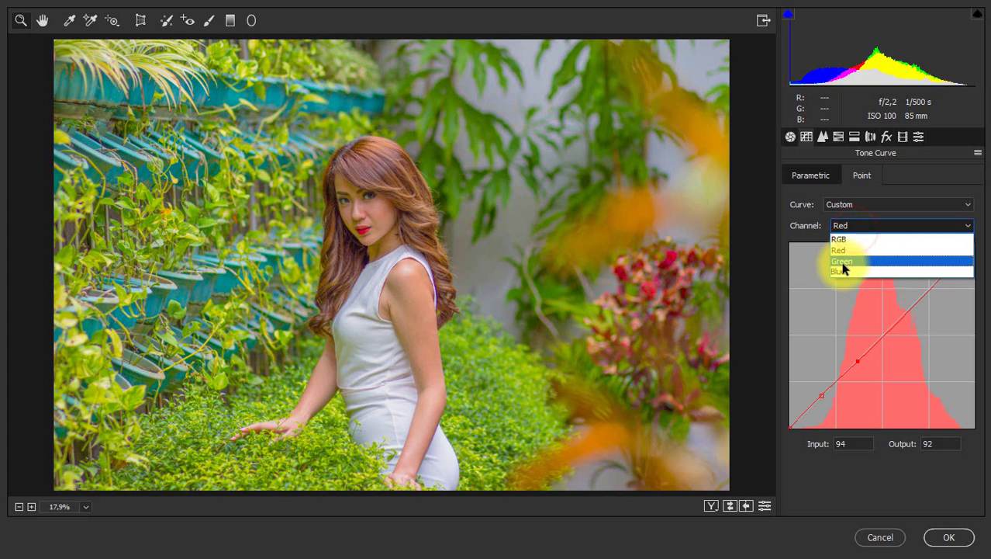
pyautogui.click(844, 266)
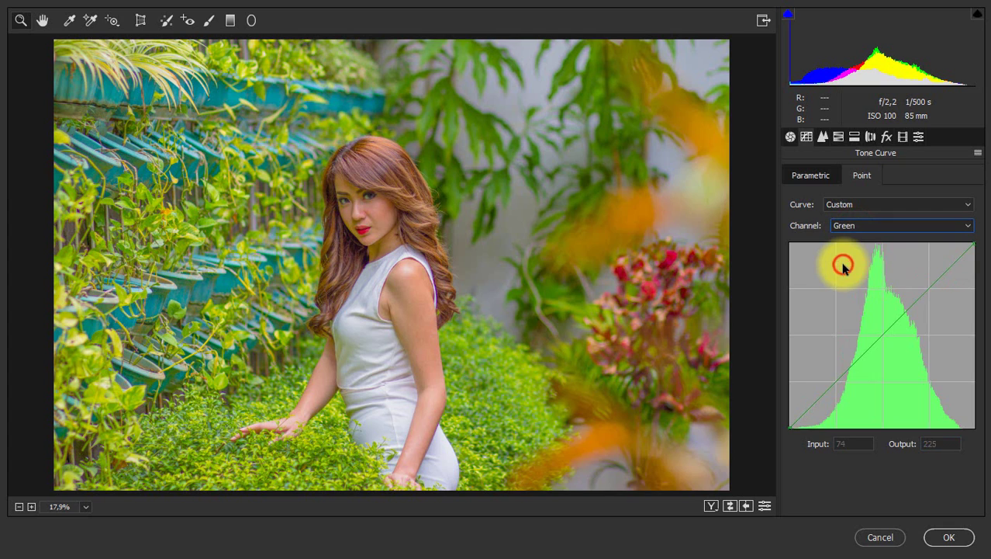
pyautogui.click(836, 381)
pyautogui.click(884, 336)
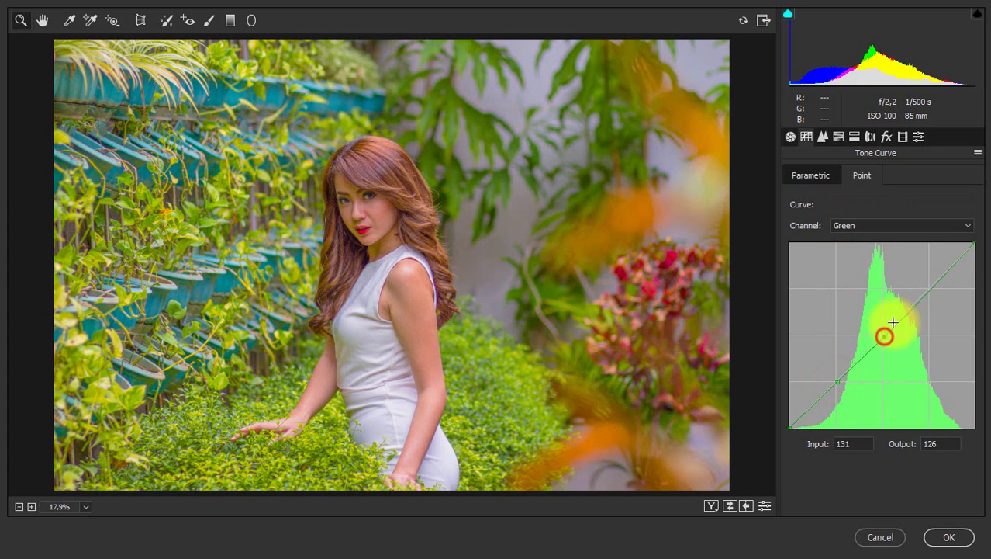
pyautogui.click(928, 290)
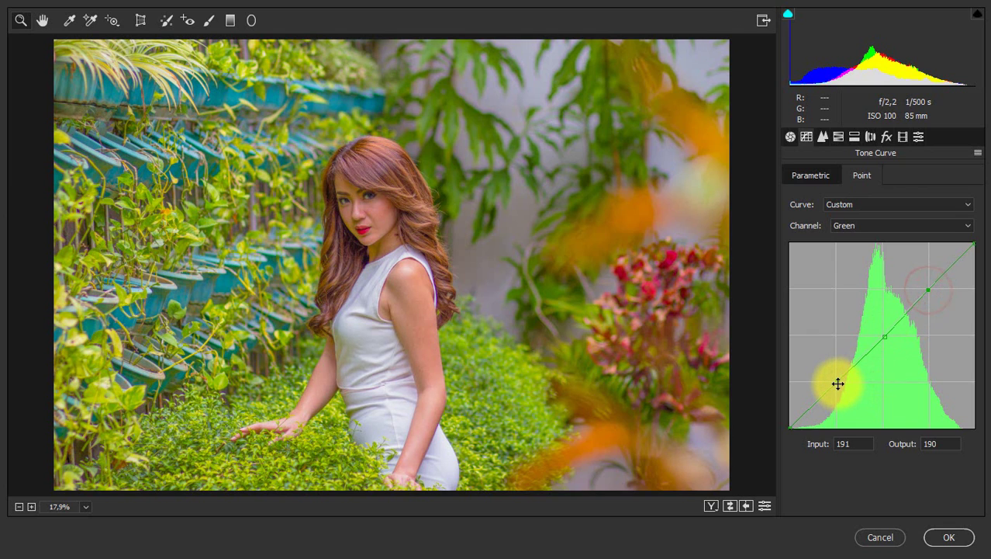
# Step: Set the Green curve's shadow point to input 54 and output 51
pyautogui.click(838, 381)
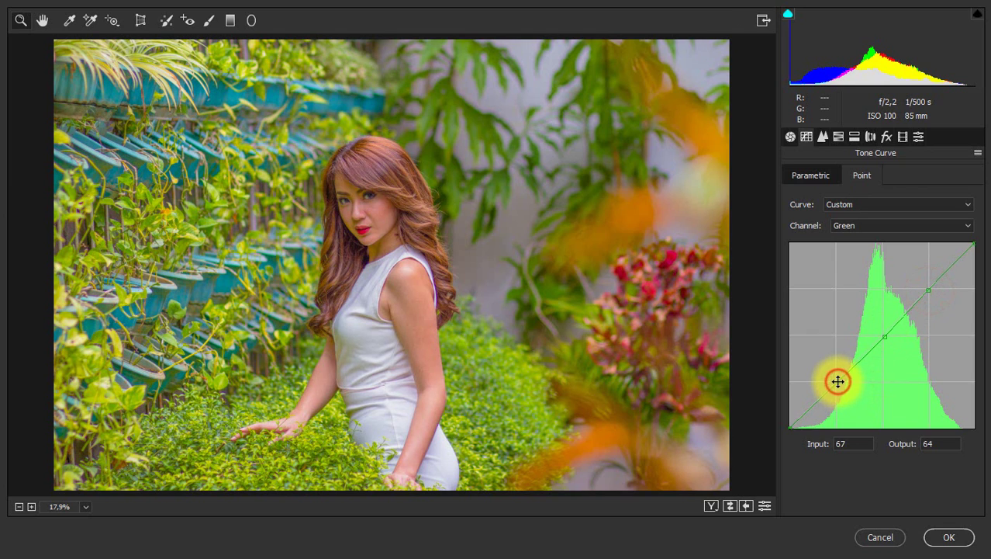
pyautogui.click(850, 449)
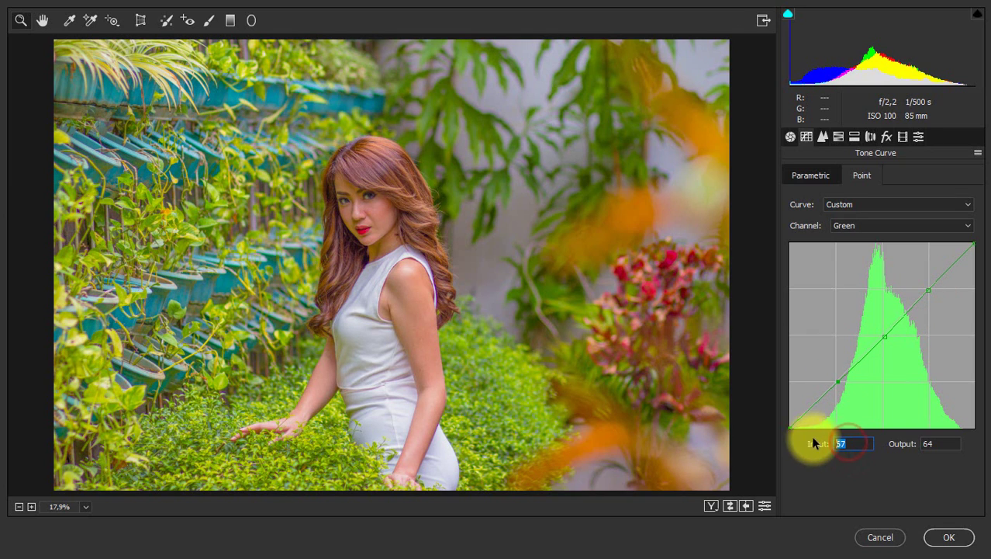
pyautogui.write('54')
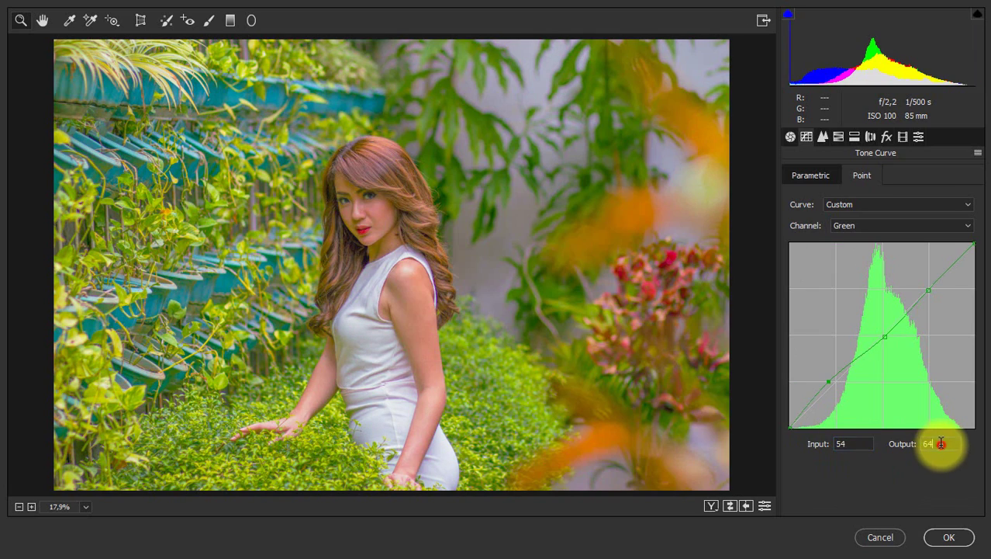
pyautogui.moveTo(941, 444); pyautogui.dragTo(858, 437)
pyautogui.write('51')
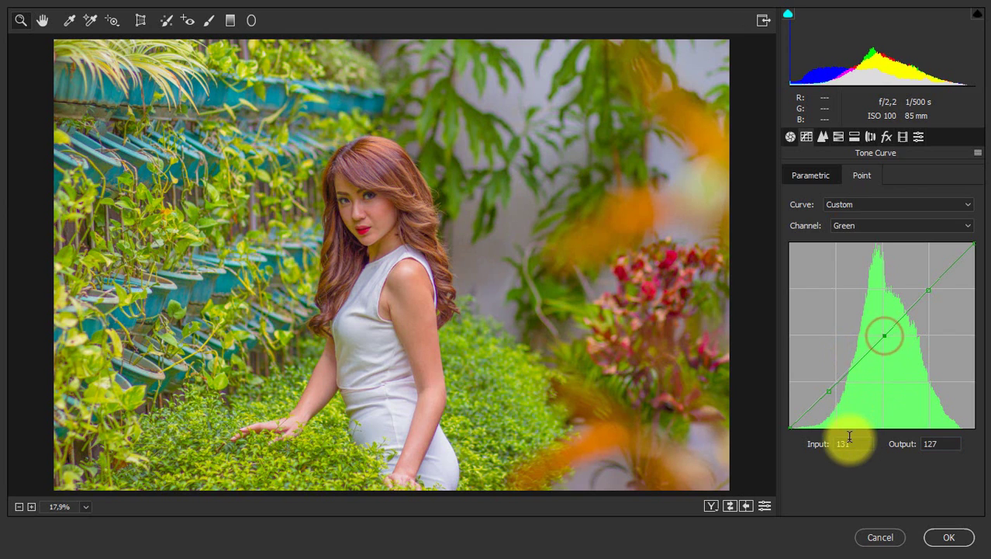
# Step: Set the Green curve's midtone point to input 129 and output 126
pyautogui.moveTo(854, 444); pyautogui.dragTo(796, 442)
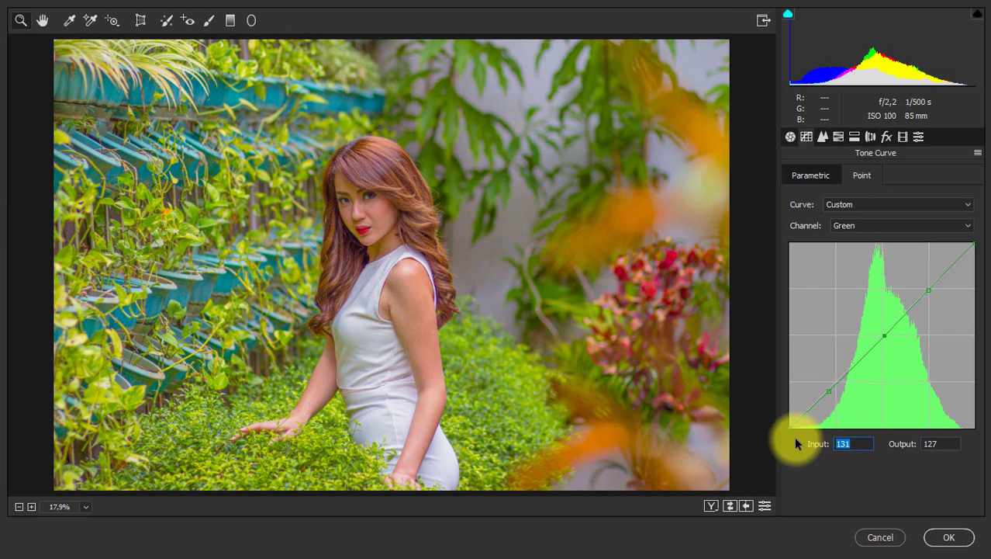
pyautogui.write('129')
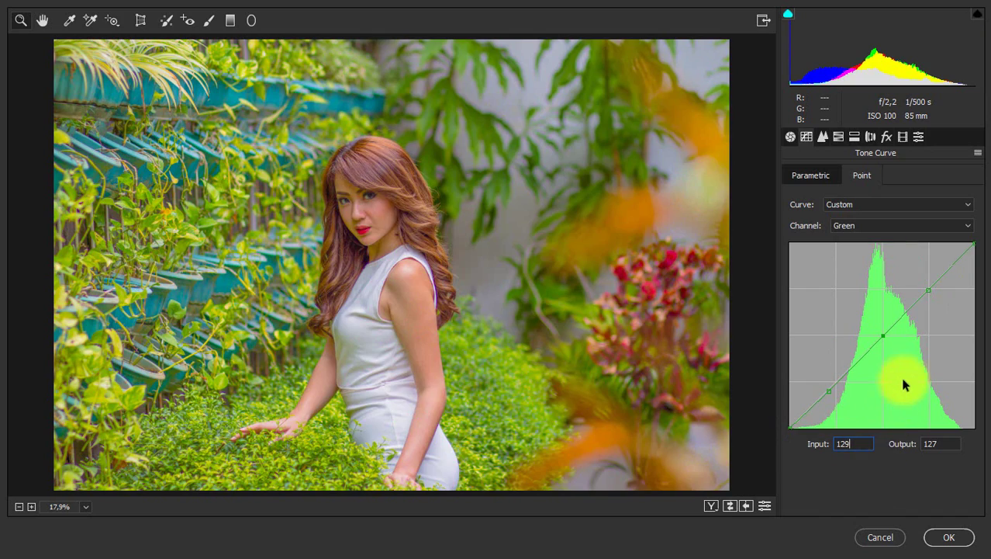
pyautogui.moveTo(942, 447); pyautogui.dragTo(899, 445)
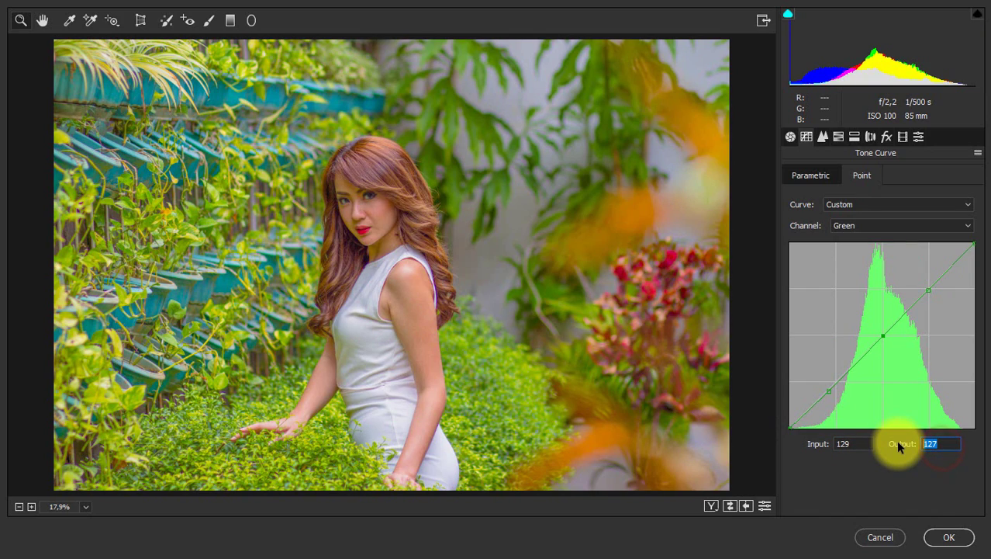
pyautogui.write('126')
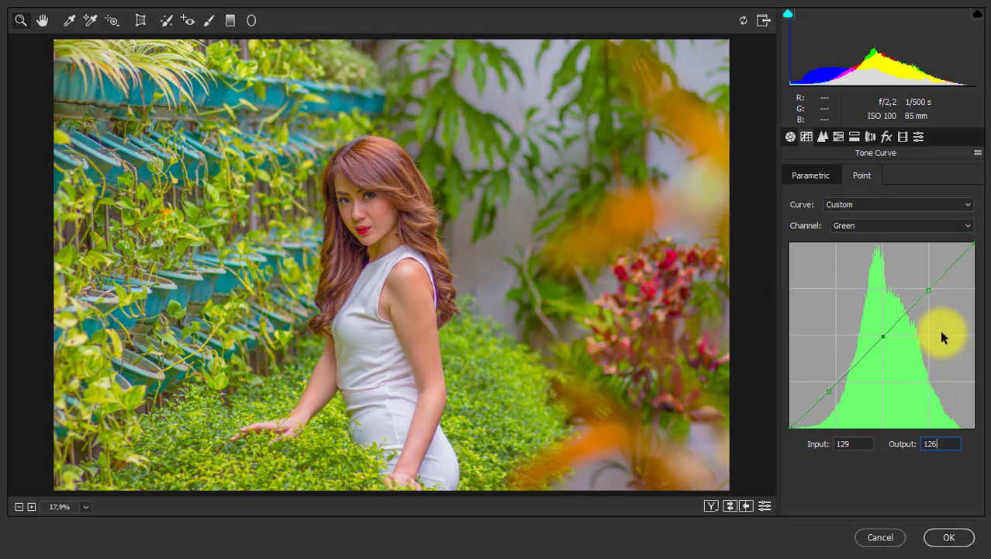
# Step: Set the Green curve's highlight point to input 198 and output 198
pyautogui.click(929, 289)
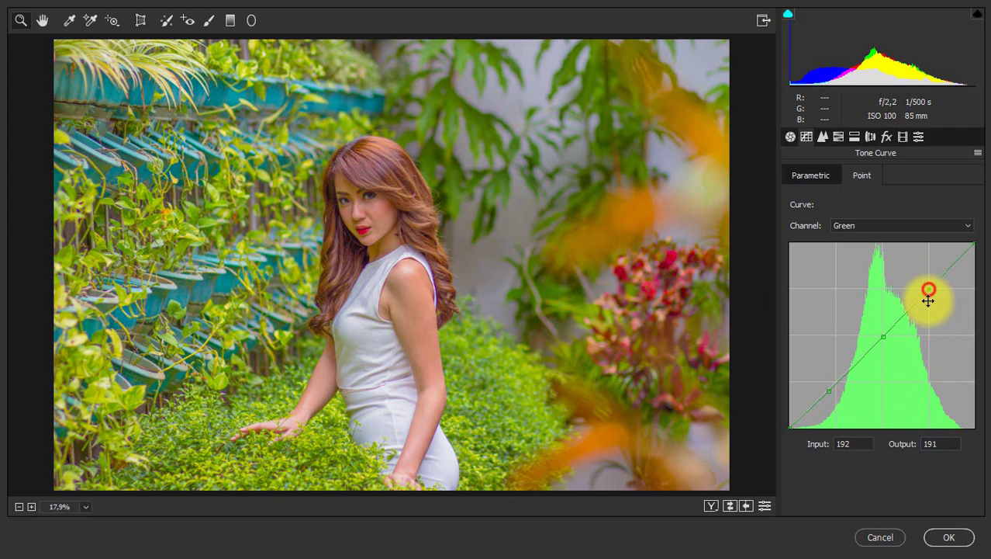
pyautogui.moveTo(859, 443); pyautogui.dragTo(807, 439)
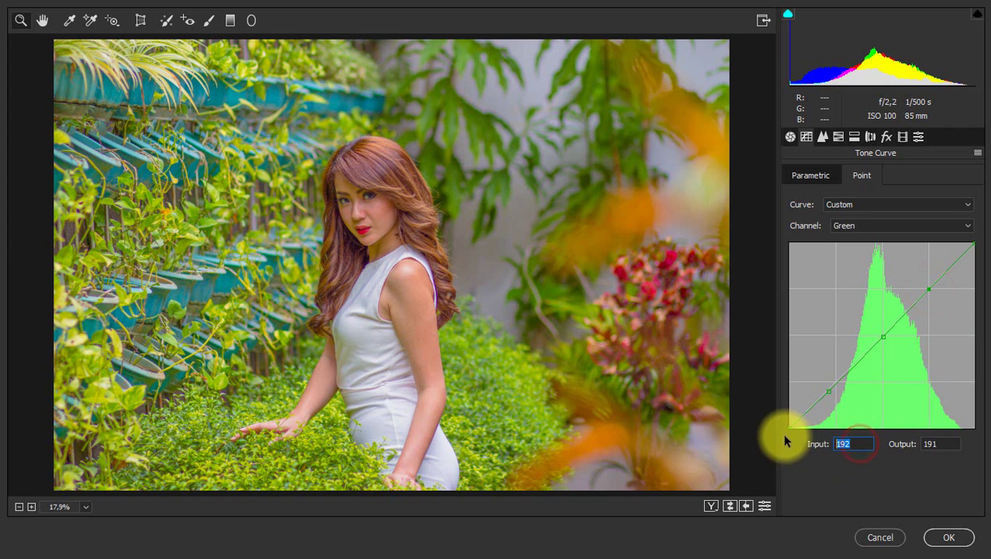
pyautogui.write('198')
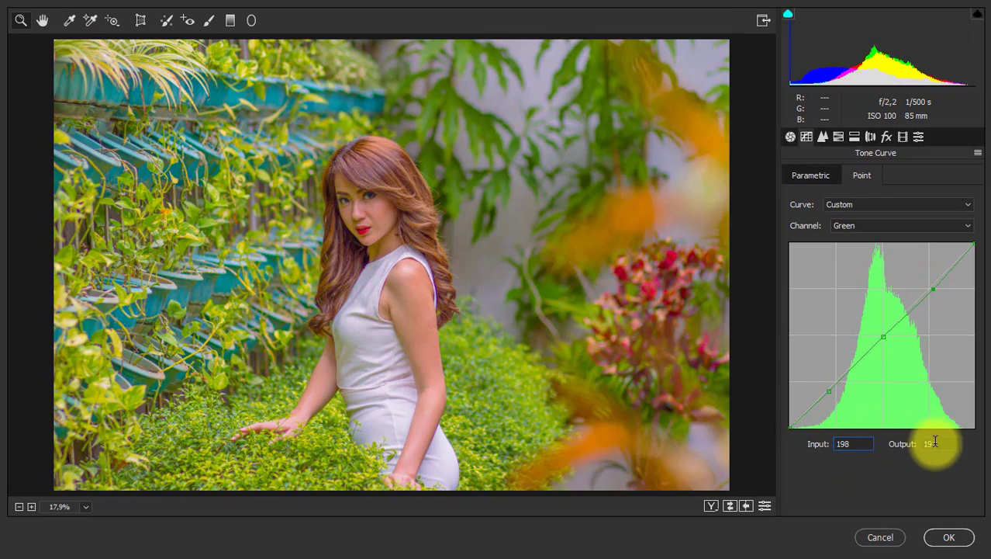
pyautogui.moveTo(940, 445); pyautogui.dragTo(895, 439)
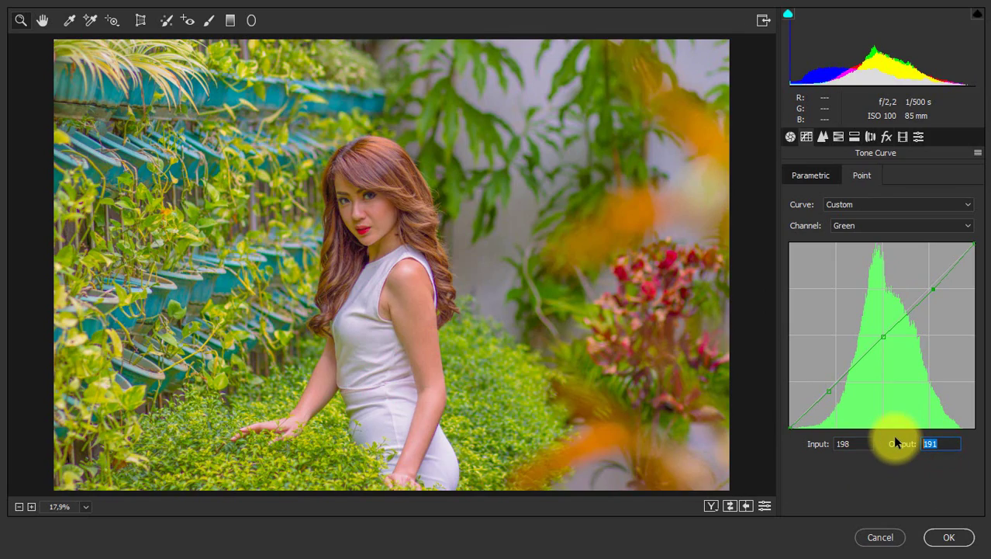
pyautogui.write('198')
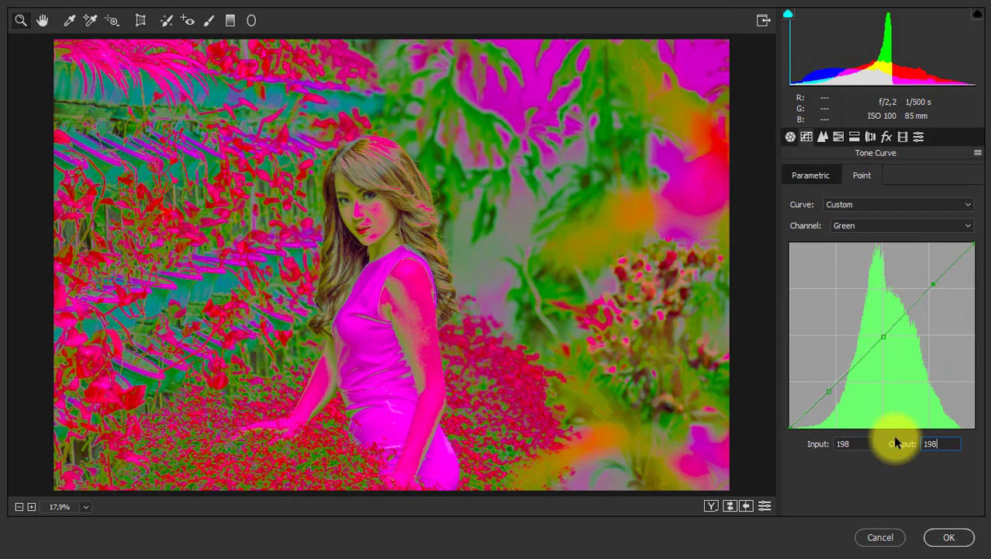
# Step: Switch the tone curve to the Blue channel and add shadow (about 65/60), midtone and highlight (about 192/193) points
pyautogui.click(877, 229)
pyautogui.click(860, 271)
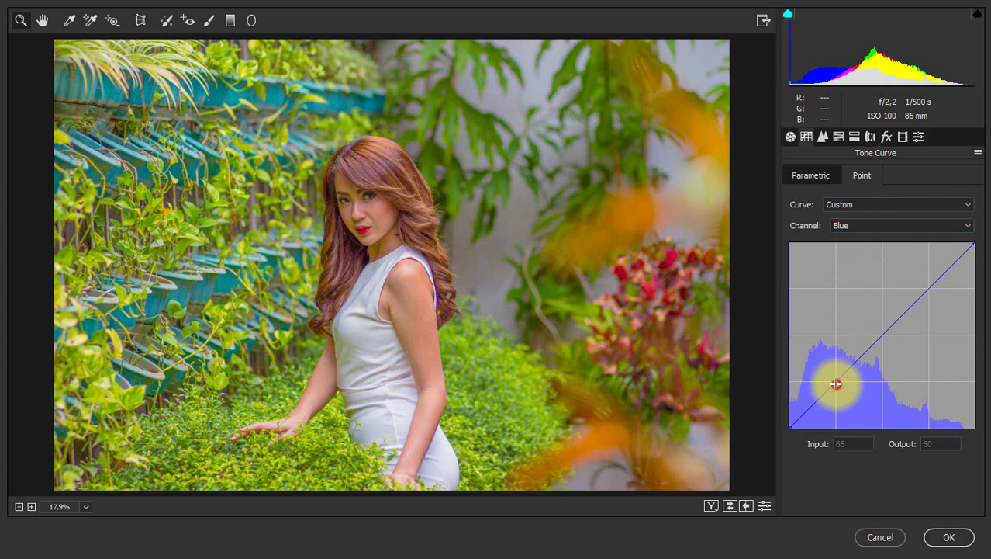
pyautogui.click(836, 383)
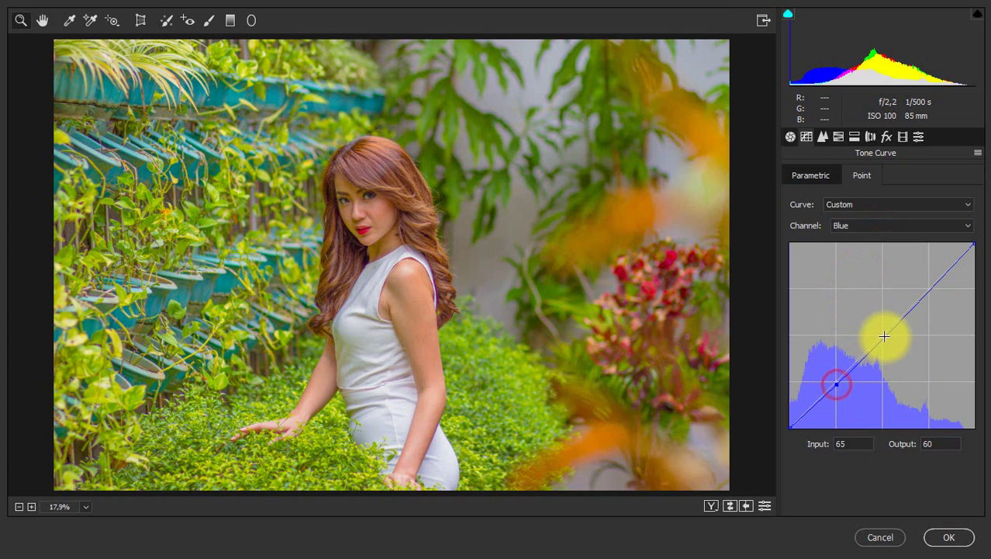
pyautogui.click(928, 287)
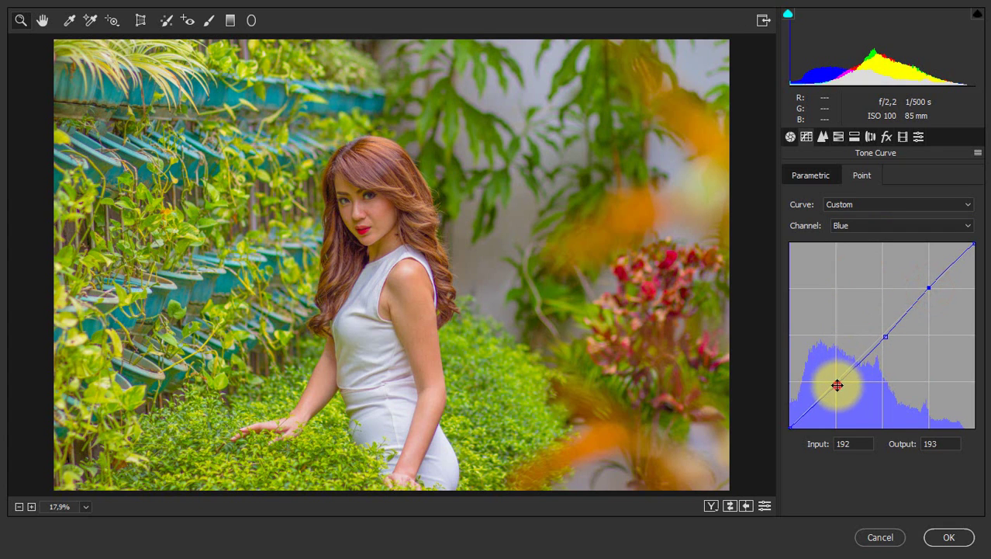
# Step: Set the Blue curve's shadow point to input 62 and output 66
pyautogui.click(837, 384)
pyautogui.click(857, 443)
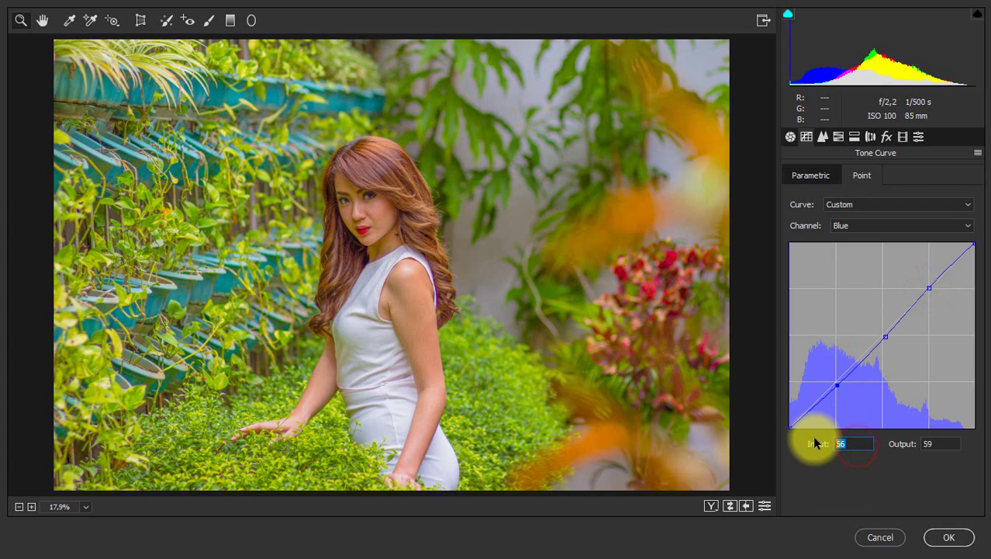
pyautogui.write('62')
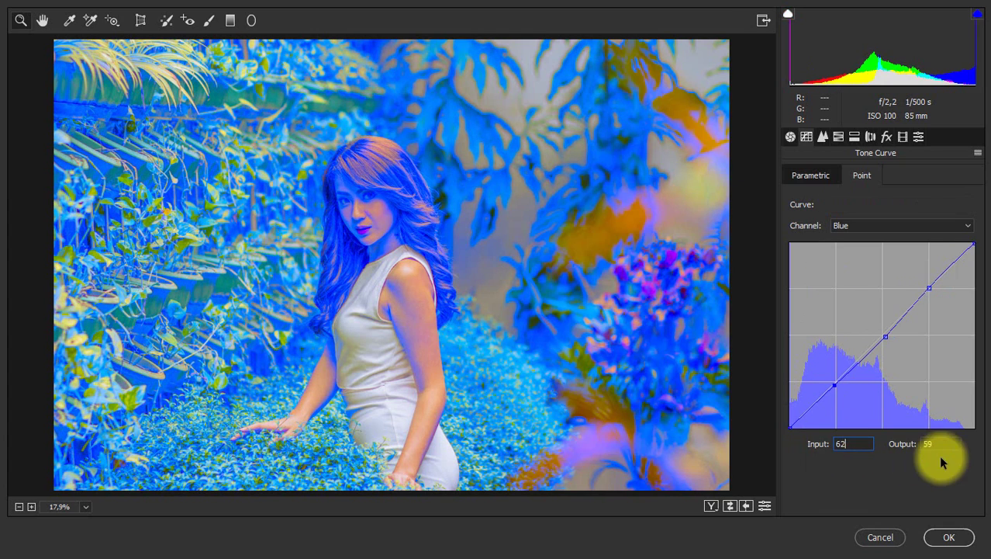
pyautogui.click(942, 445)
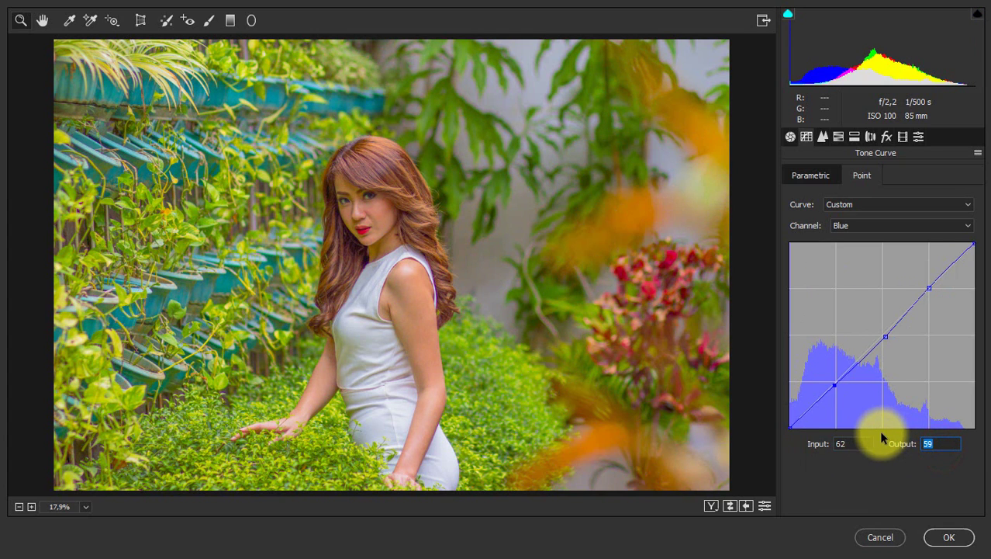
pyautogui.write('66')
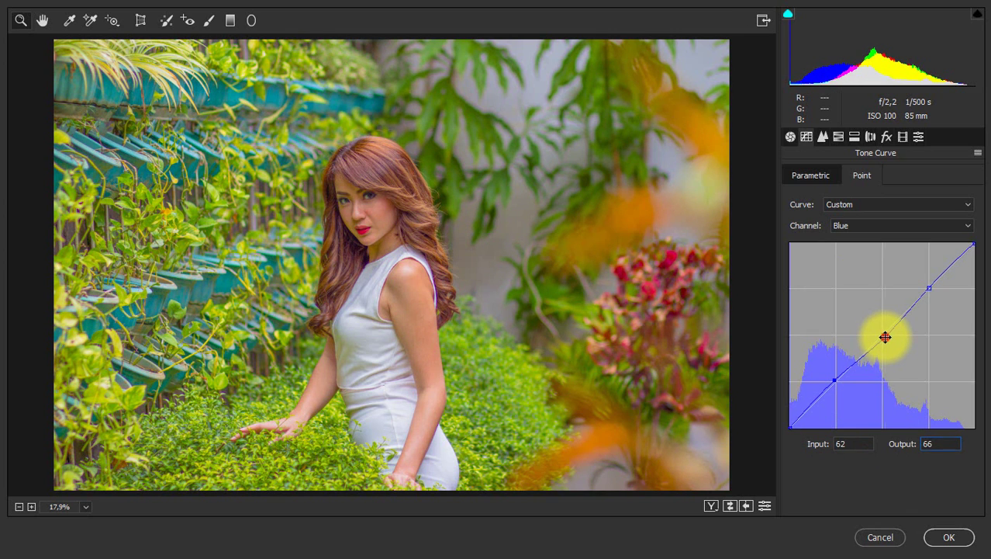
# Step: Set the Blue curve's midtone point to input 126 and output 142
pyautogui.click(885, 337)
pyautogui.click(859, 445)
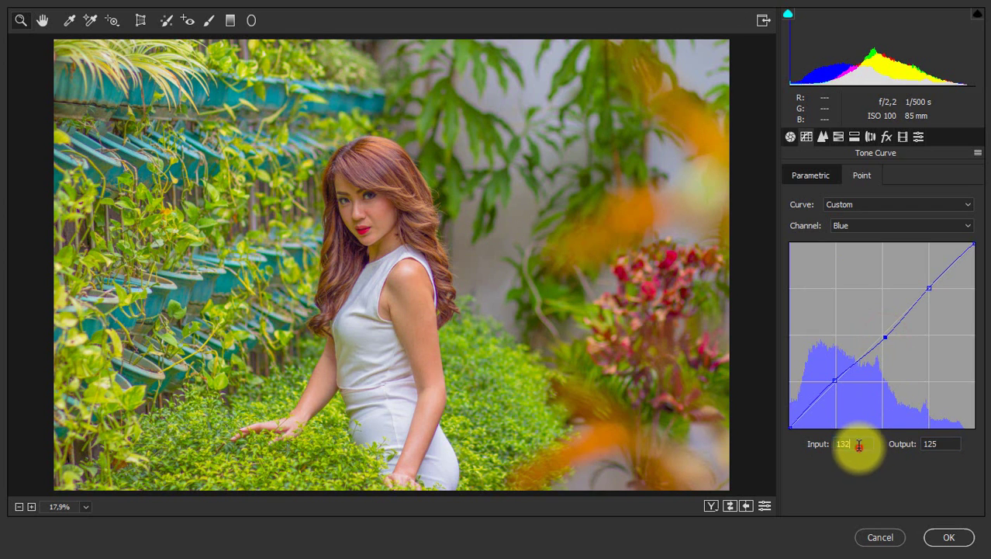
pyautogui.moveTo(859, 445); pyautogui.dragTo(801, 442)
pyautogui.write('126')
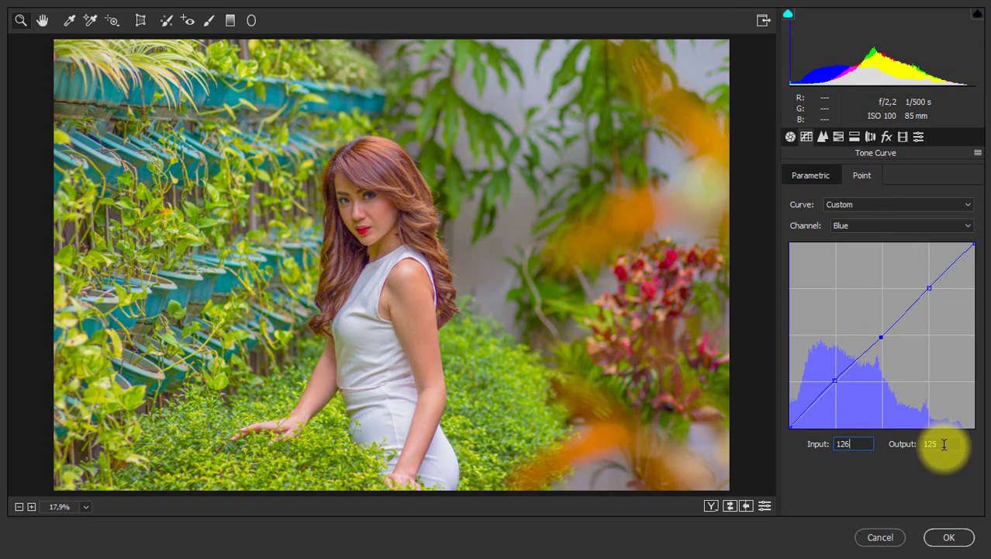
pyautogui.moveTo(941, 443); pyautogui.dragTo(868, 436)
pyautogui.write('142')
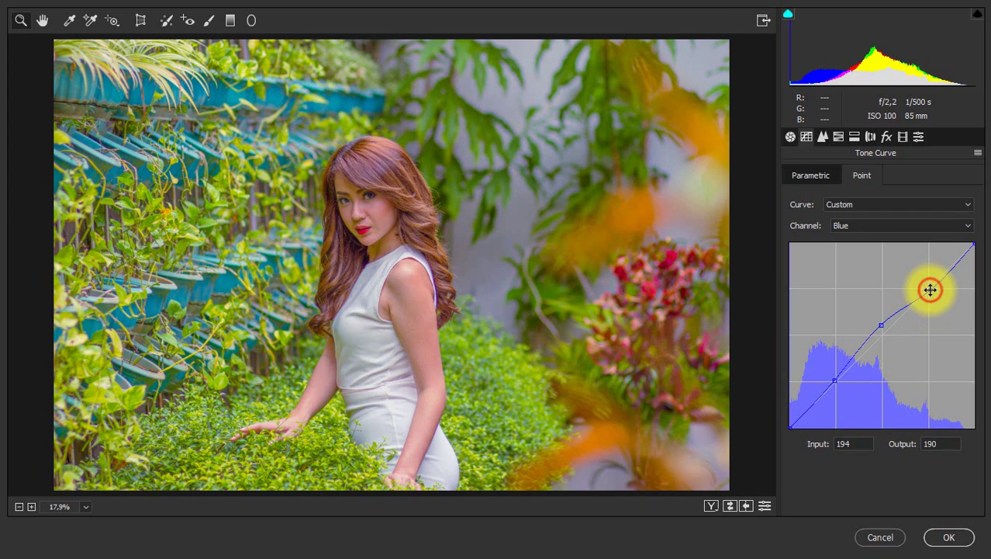
# Step: Set the Blue curve's highlight point to input 191 and output 201
pyautogui.moveTo(859, 445); pyautogui.dragTo(805, 443)
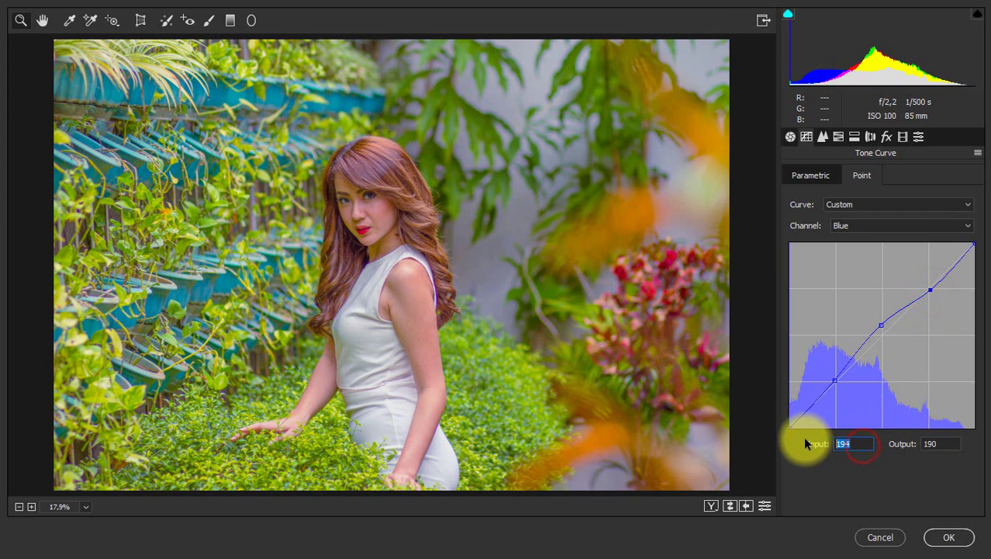
pyautogui.write('191')
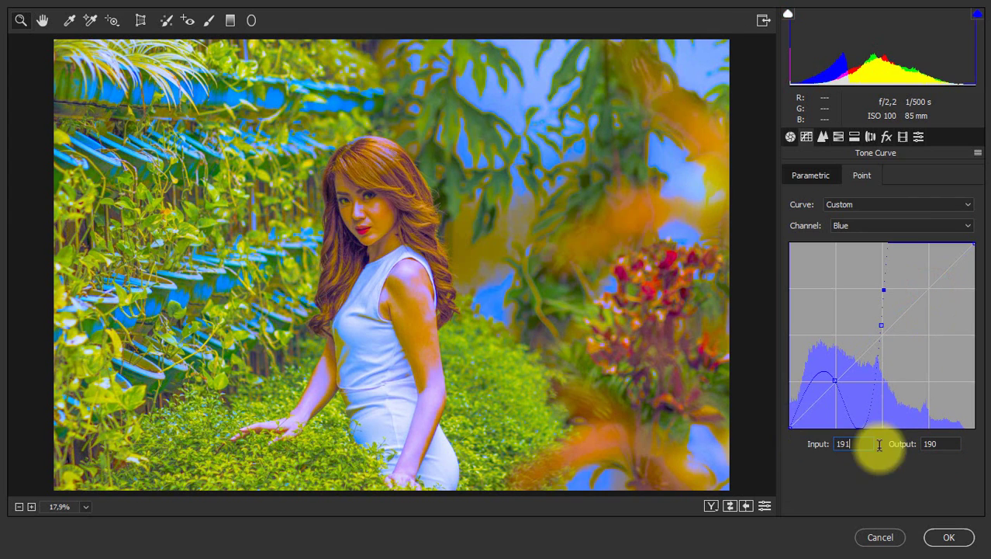
pyautogui.click(941, 444)
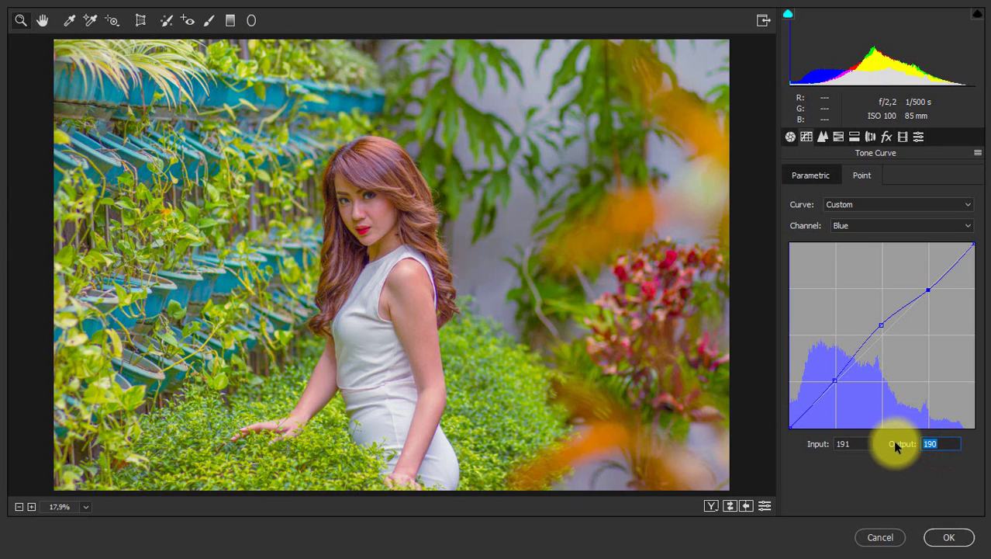
pyautogui.write('20')
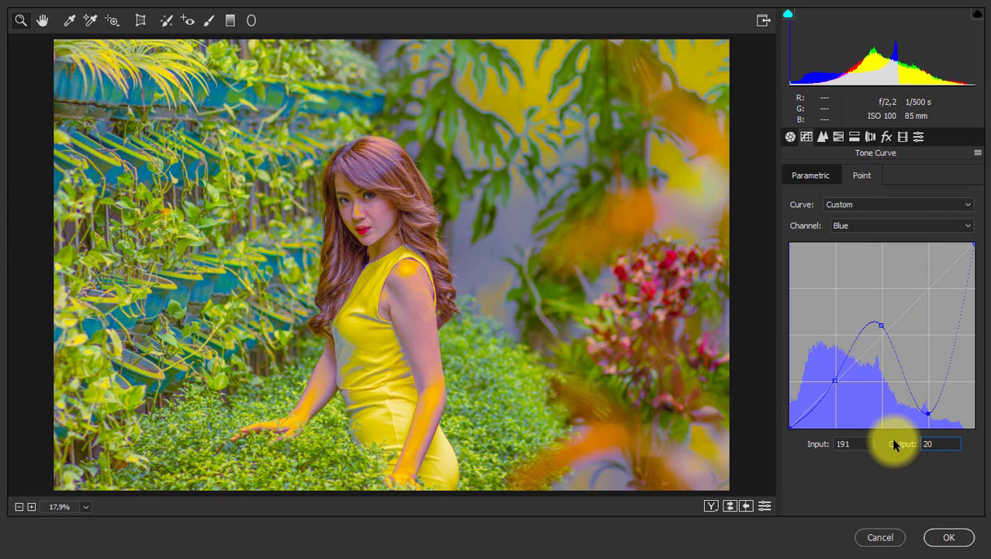
pyautogui.write('1')
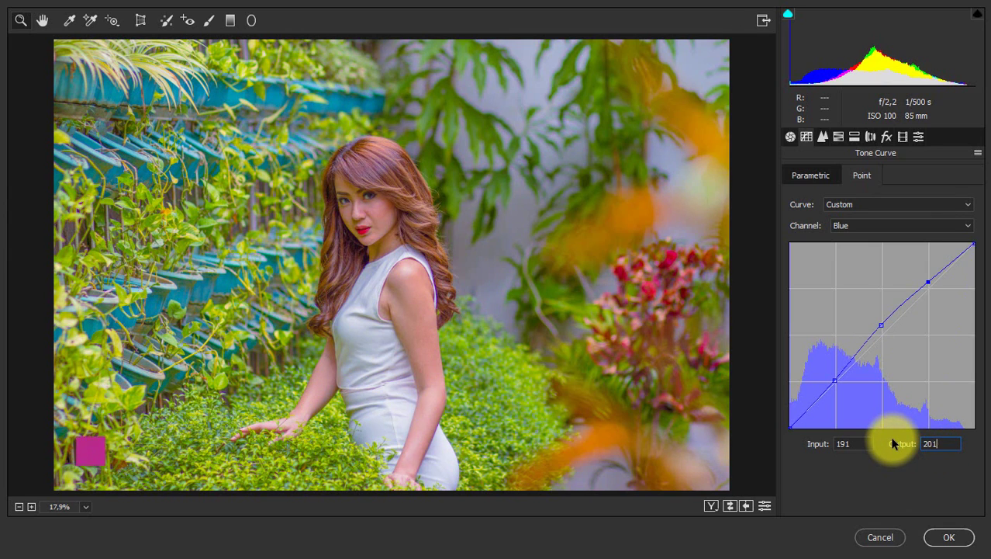
# Step: In the Detail settings, set the sharpening Amount to 26 and the noise reduction Luminance to 16
pyautogui.click(824, 138)
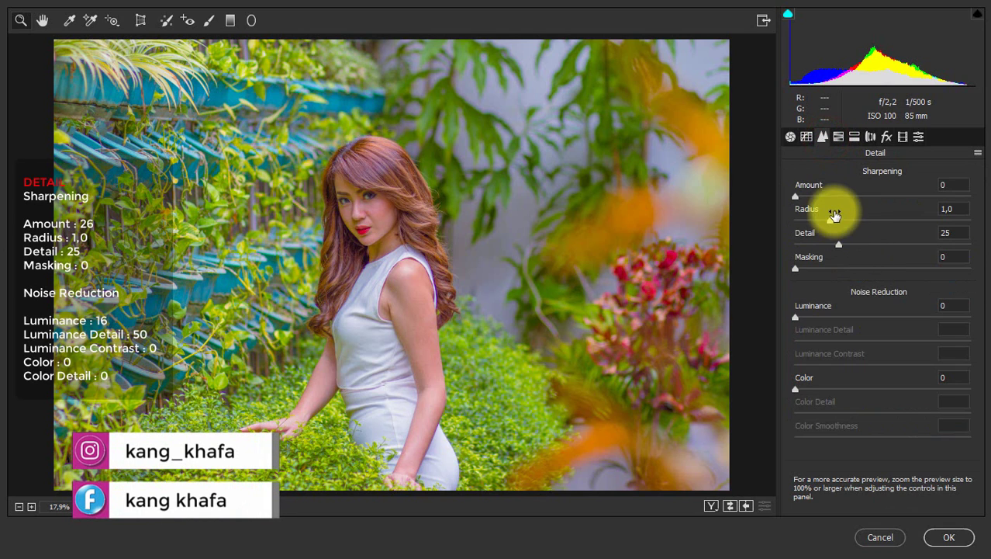
pyautogui.moveTo(800, 199); pyautogui.dragTo(827, 206)
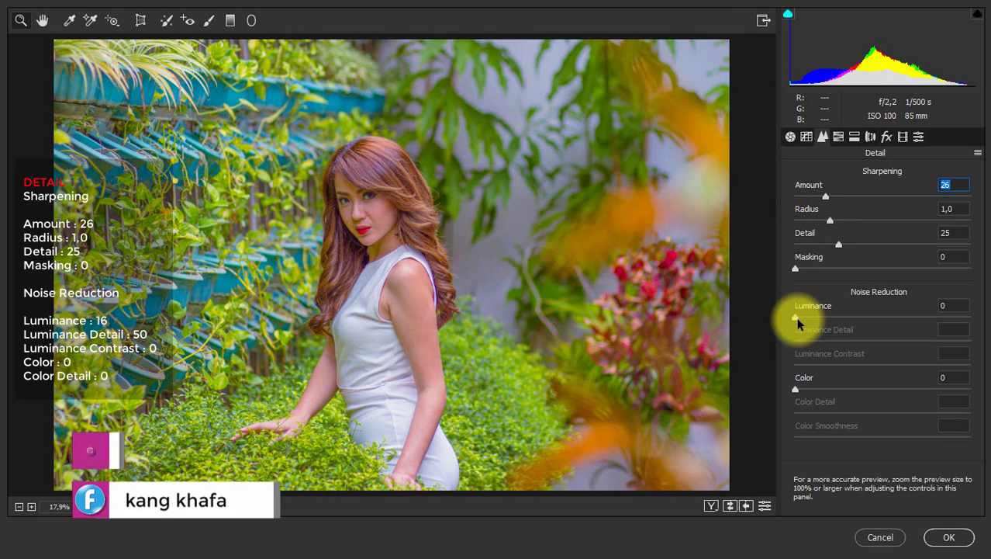
pyautogui.click(798, 319)
pyautogui.moveTo(797, 319); pyautogui.dragTo(823, 325)
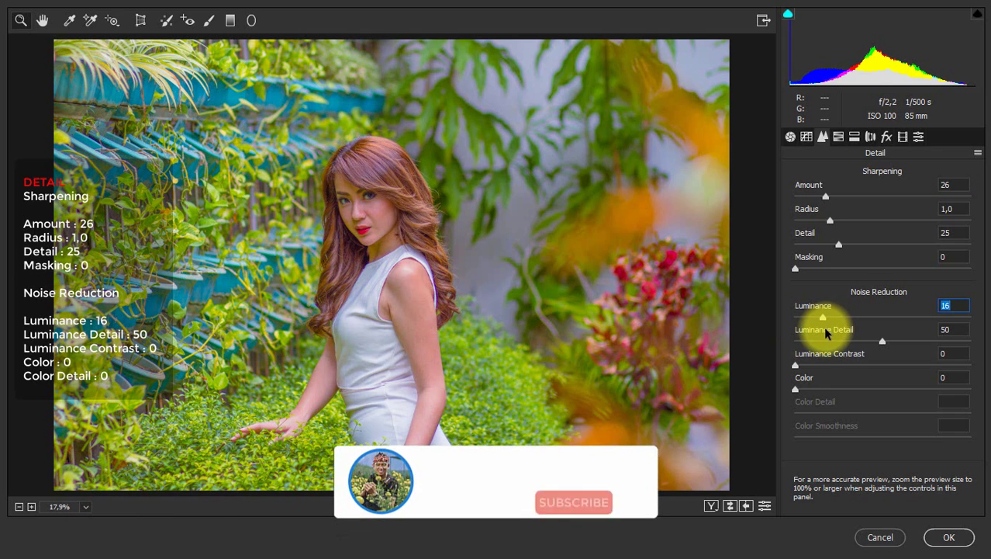
# Step: In the HSL hue adjustments, set Reds to -14, Oranges to -12, Yellows to -14, Greens to -55, Aquas to +58 and Blues to +61
pyautogui.click(839, 140)
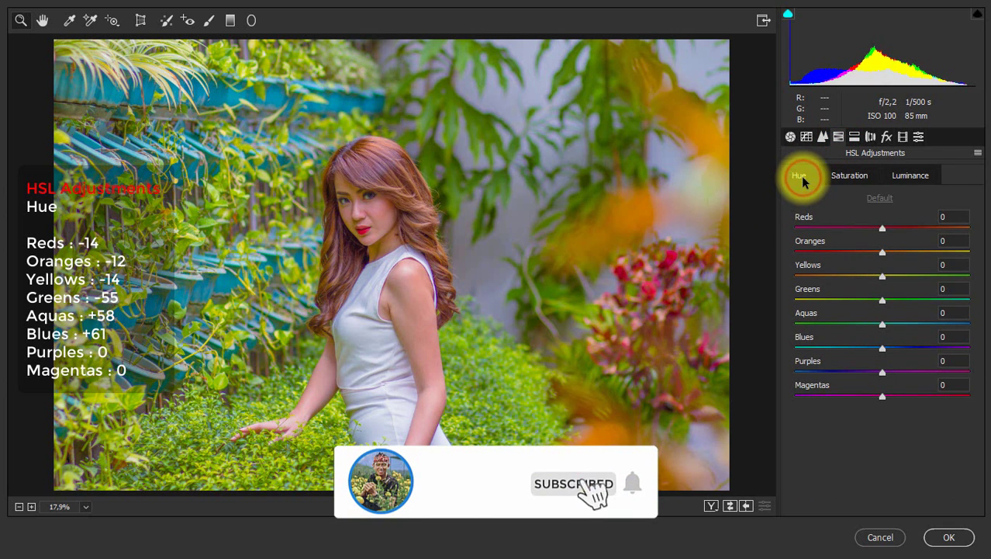
pyautogui.moveTo(882, 227); pyautogui.dragTo(876, 254)
pyautogui.moveTo(871, 250); pyautogui.dragTo(870, 252)
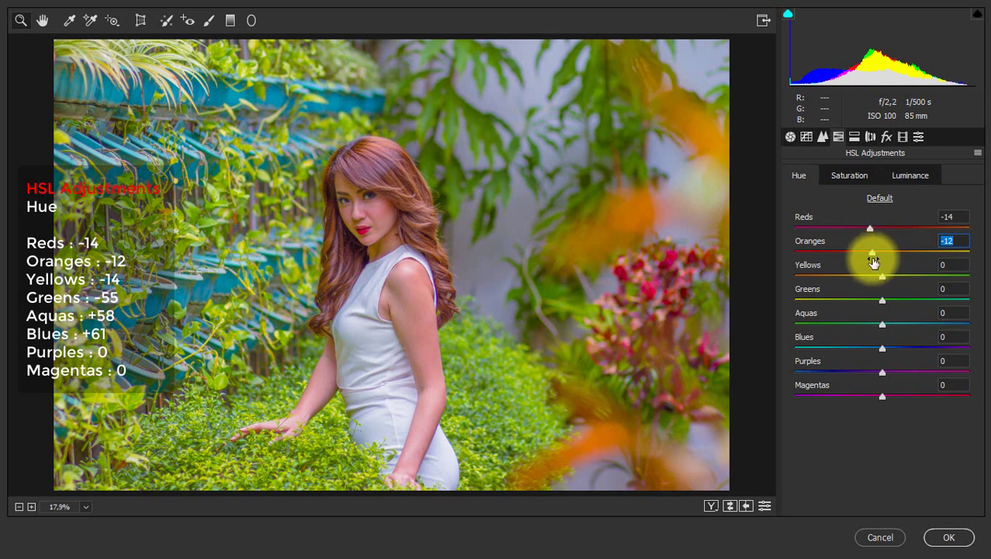
pyautogui.moveTo(883, 277); pyautogui.dragTo(832, 306)
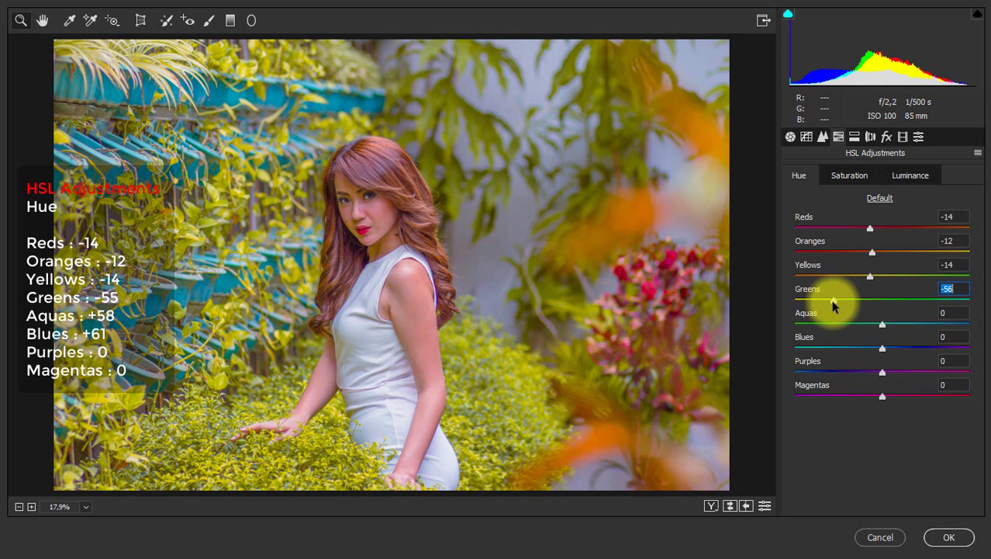
pyautogui.moveTo(832, 306); pyautogui.dragTo(835, 308)
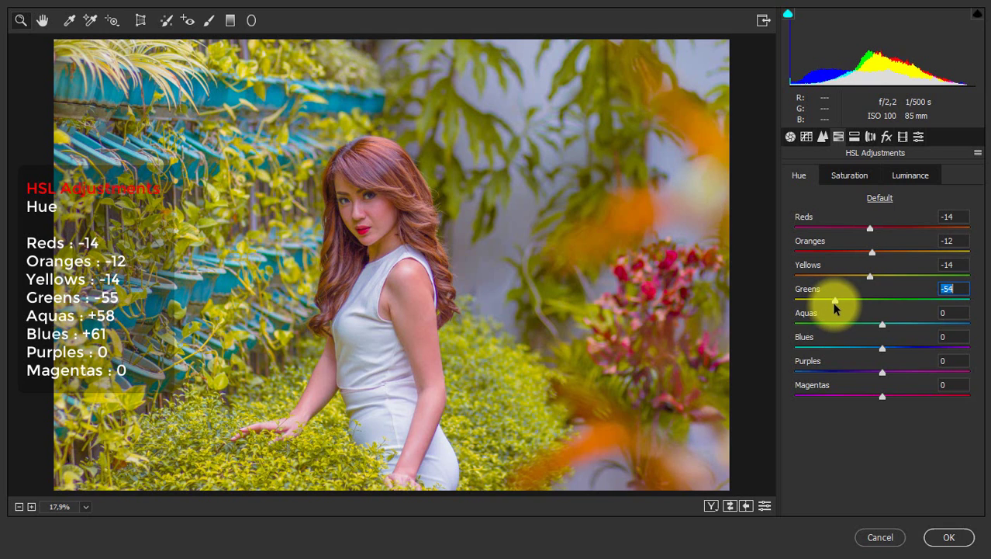
pyautogui.moveTo(835, 308); pyautogui.dragTo(833, 305)
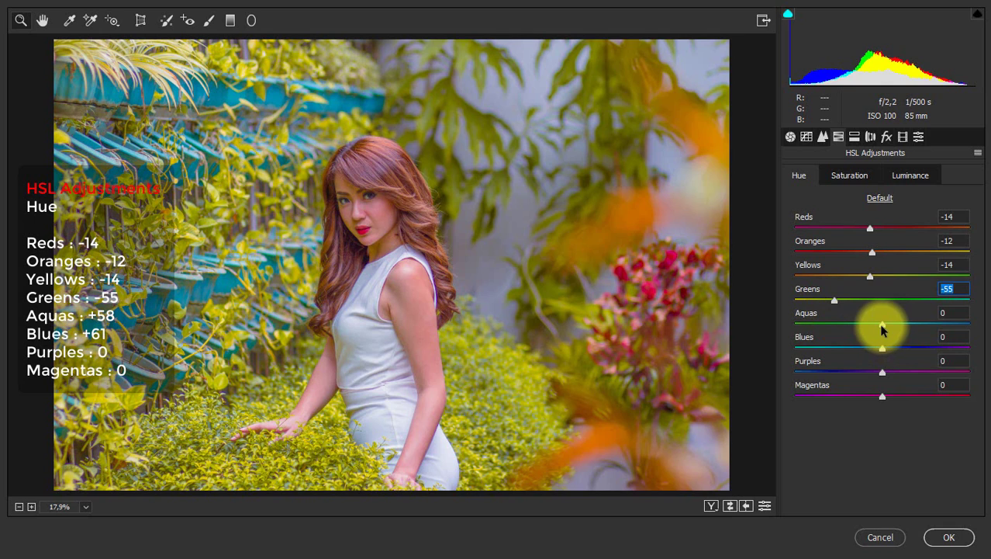
pyautogui.moveTo(882, 326); pyautogui.dragTo(927, 327)
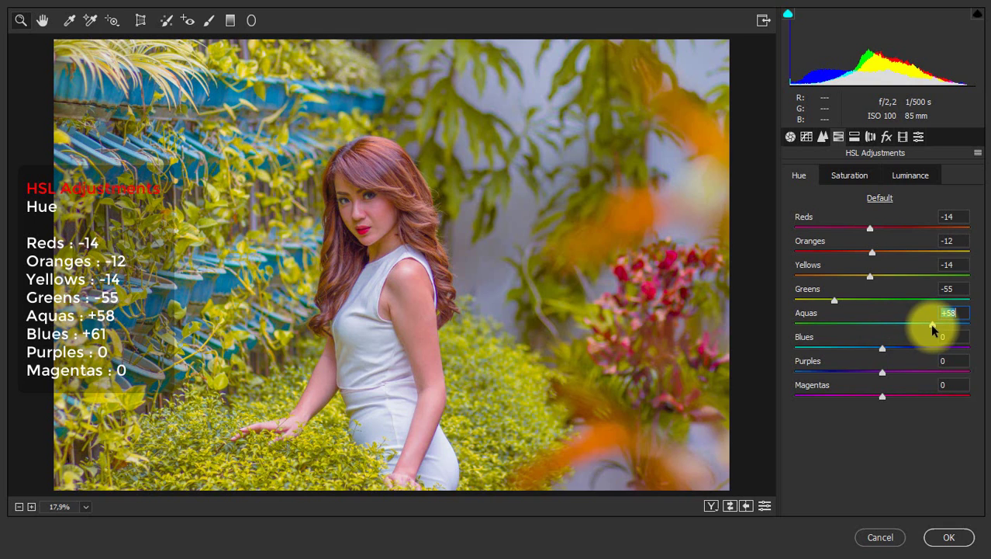
pyautogui.moveTo(882, 347); pyautogui.dragTo(925, 346)
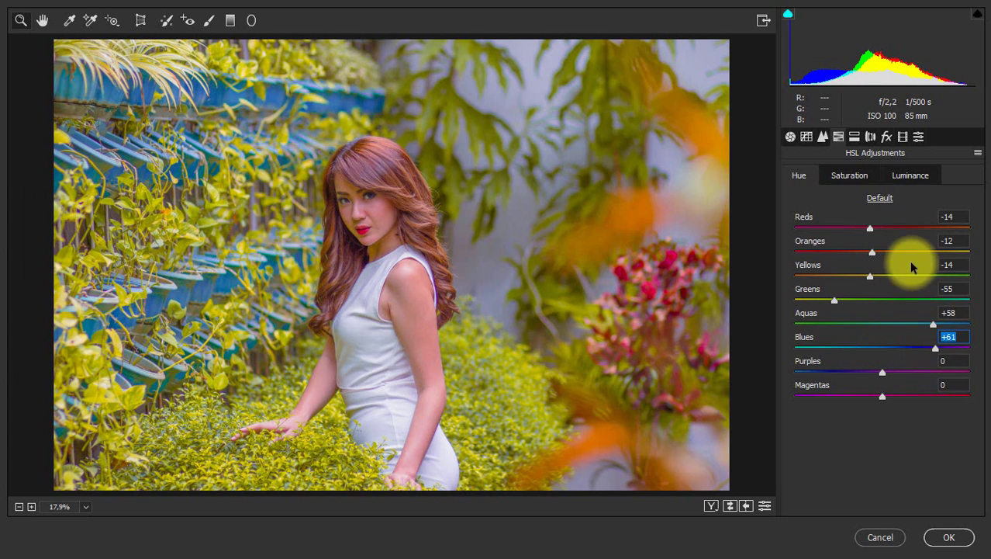
# Step: In the HSL saturation adjustments, set Reds to +11, Oranges to +4, Yellows to +39, Greens to -21 and Blues to +33
pyautogui.click(843, 175)
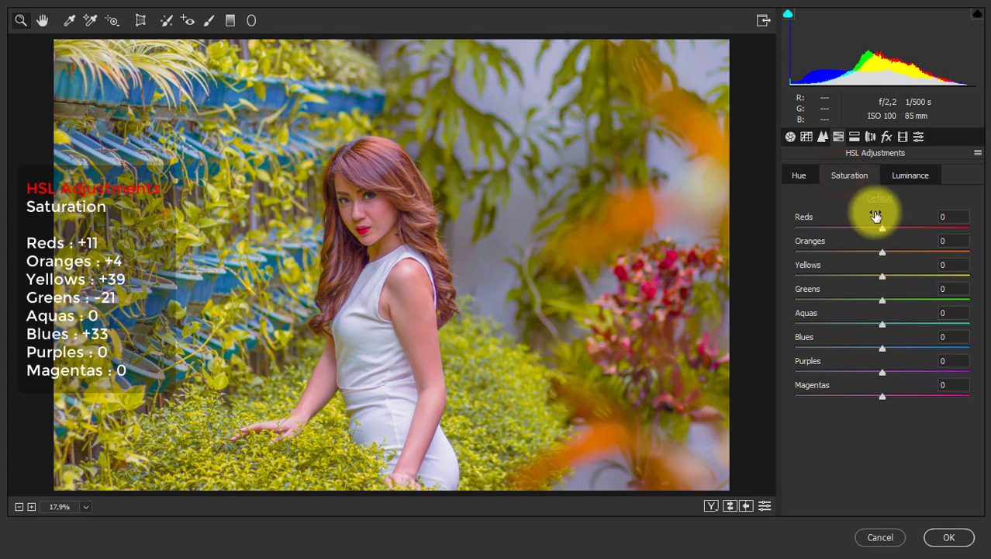
pyautogui.moveTo(881, 226); pyautogui.dragTo(889, 254)
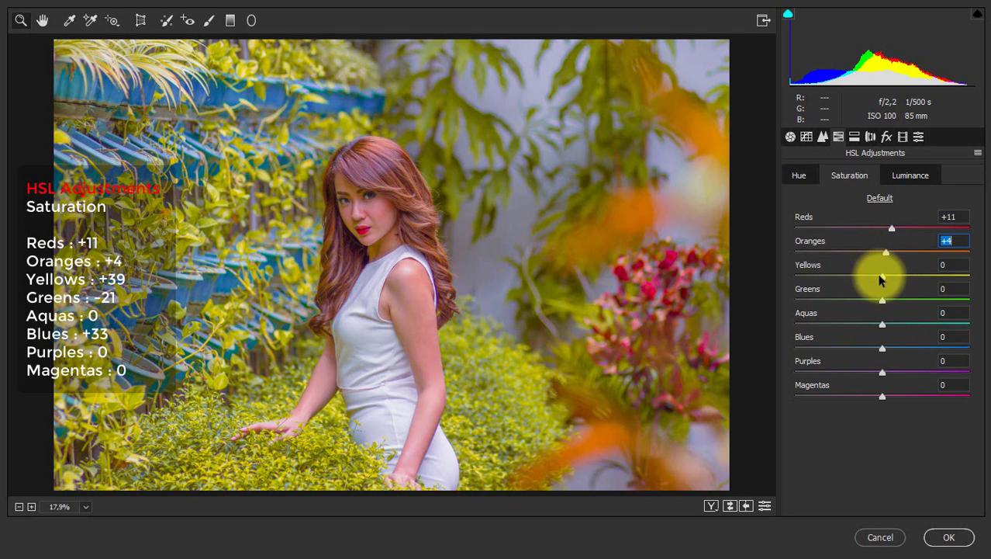
pyautogui.moveTo(880, 277); pyautogui.dragTo(916, 279)
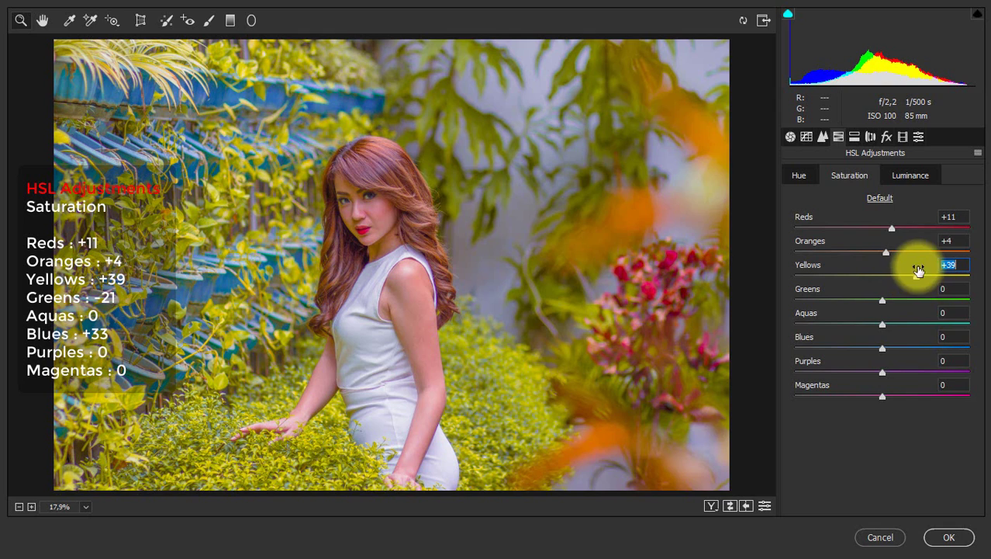
pyautogui.click(882, 300)
pyautogui.moveTo(880, 302); pyautogui.dragTo(860, 303)
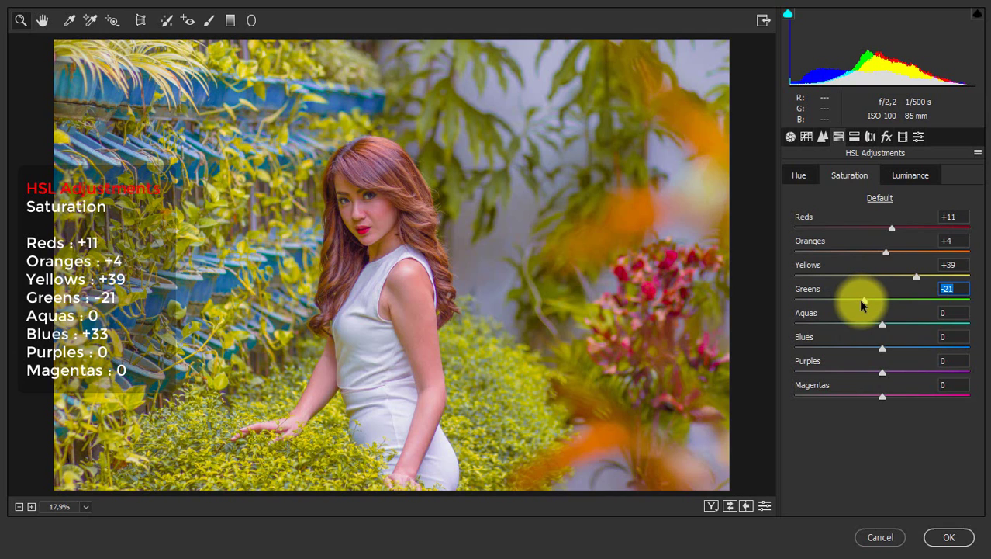
pyautogui.moveTo(882, 349); pyautogui.dragTo(911, 355)
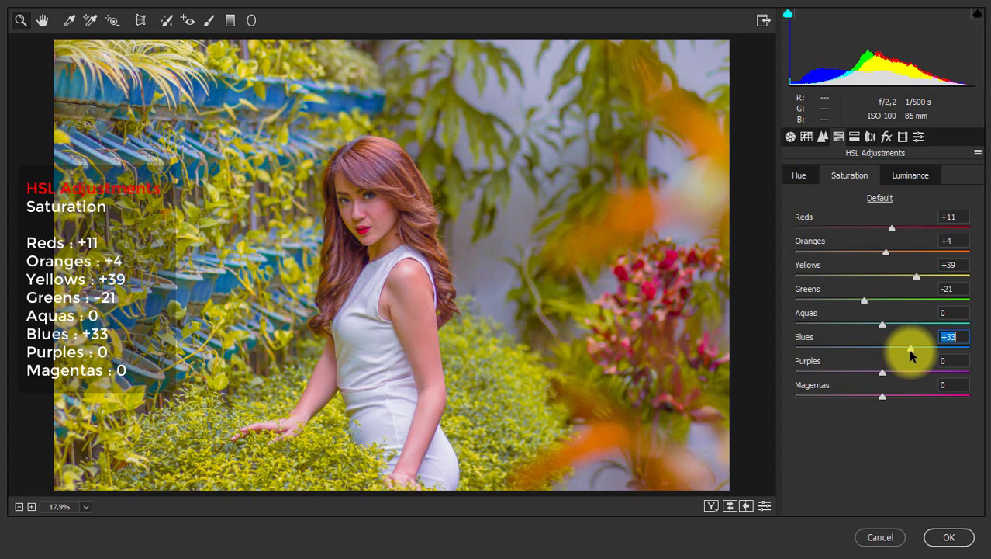
# Step: Set the HSL luminance values to Reds +61, Oranges +37, Yellows +60, Greens -19, Aquas -44, Blues +8 and Purples +24
pyautogui.click(901, 180)
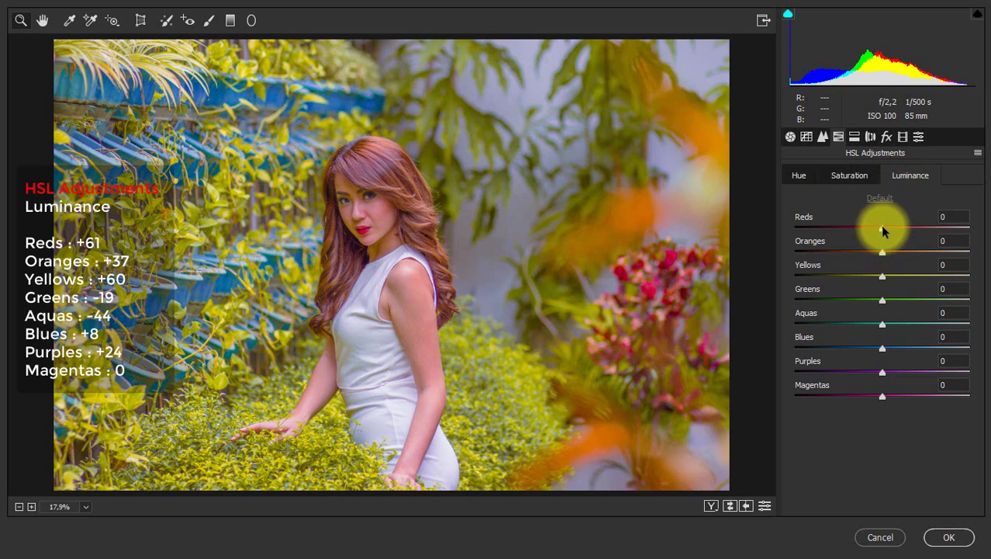
pyautogui.moveTo(883, 228); pyautogui.dragTo(910, 259)
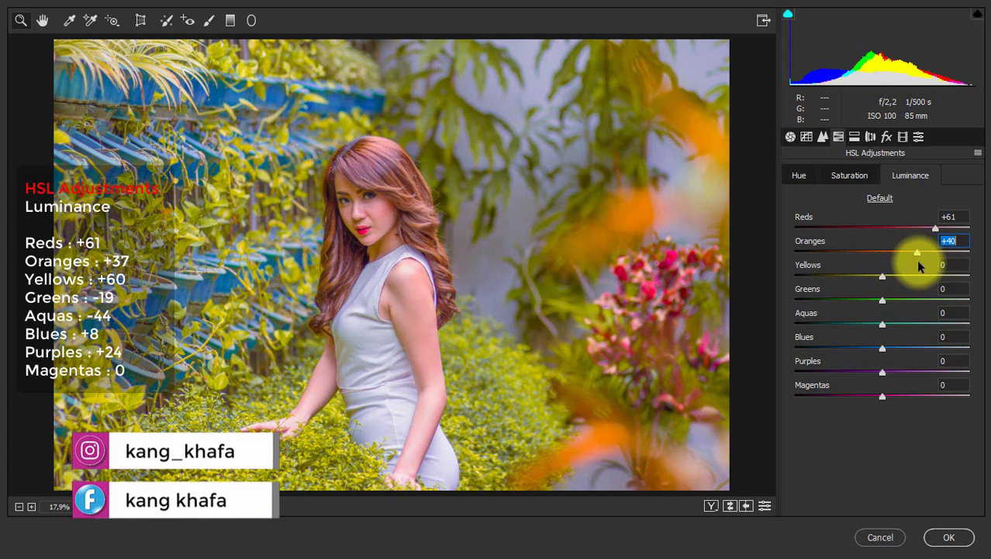
pyautogui.moveTo(917, 263); pyautogui.dragTo(937, 283)
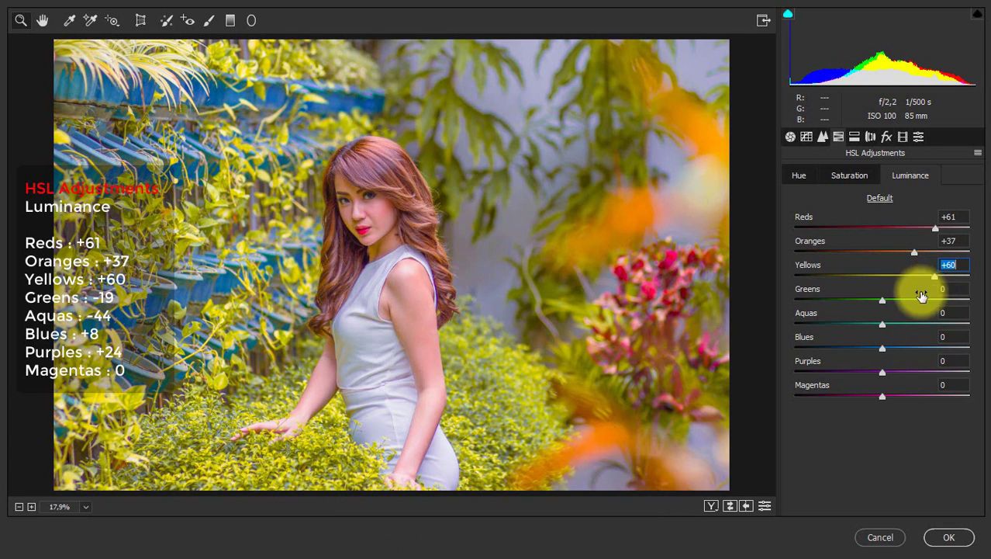
pyautogui.moveTo(881, 299); pyautogui.dragTo(863, 303)
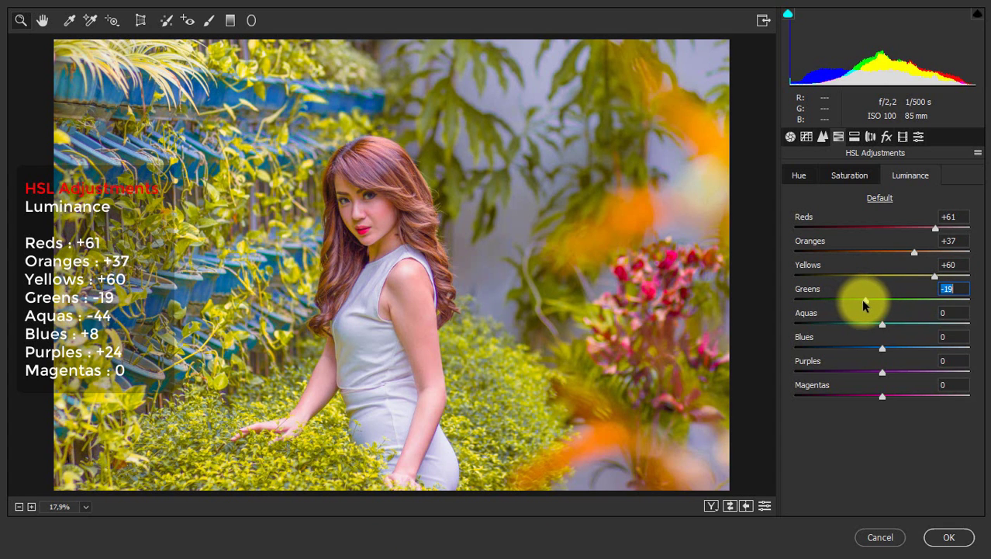
pyautogui.moveTo(883, 323); pyautogui.dragTo(890, 352)
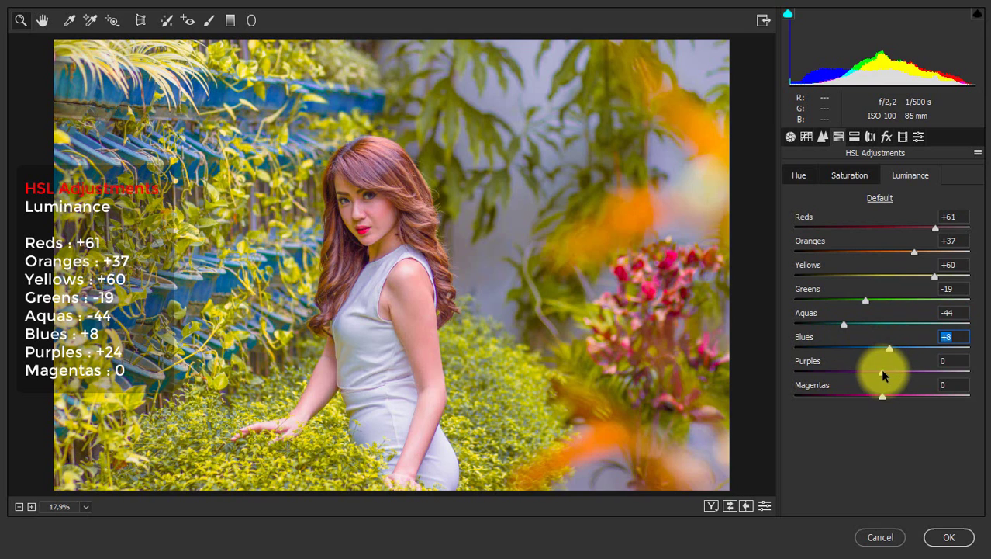
pyautogui.moveTo(883, 374); pyautogui.dragTo(904, 376)
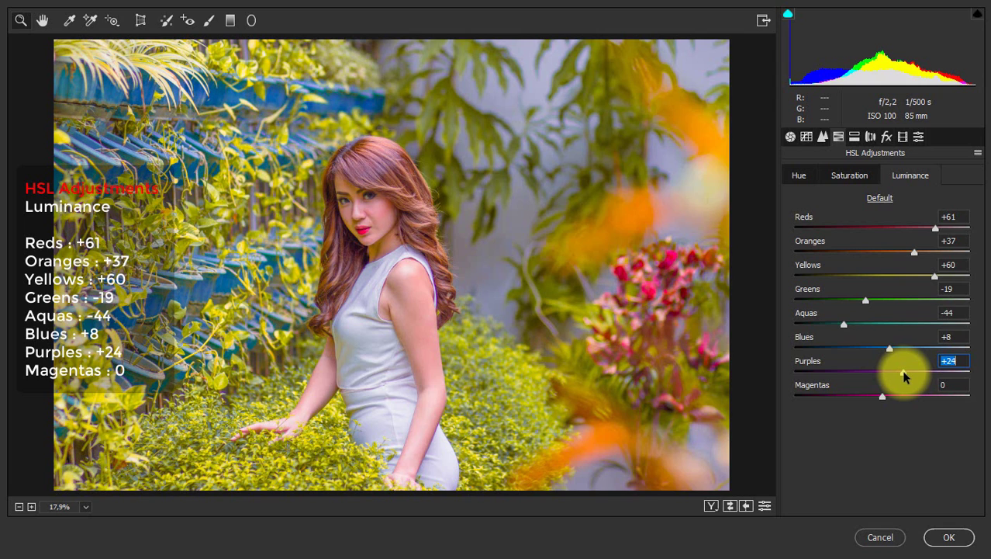
# Step: In Split Toning, set the highlights Hue to 56 and the highlights Saturation to 10
pyautogui.click(853, 137)
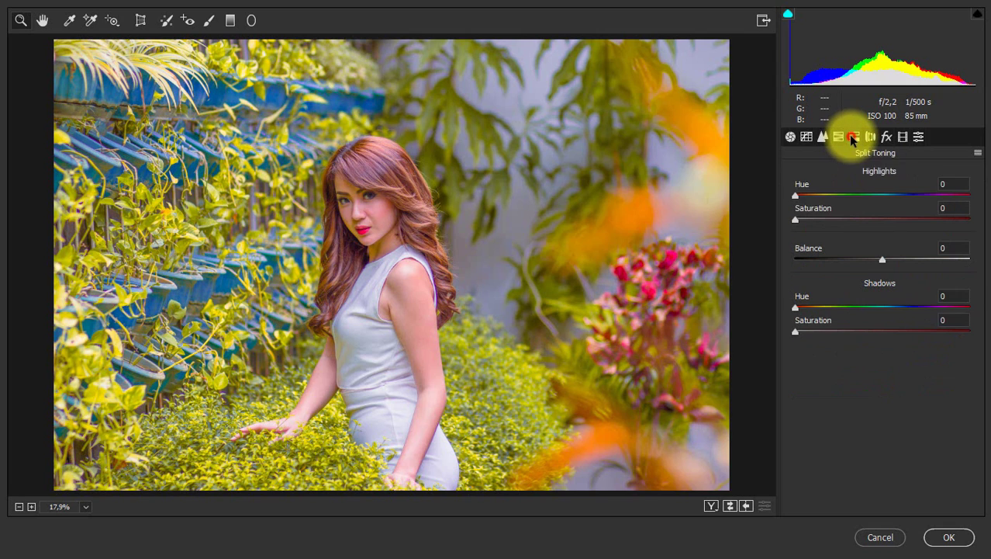
pyautogui.click(800, 196)
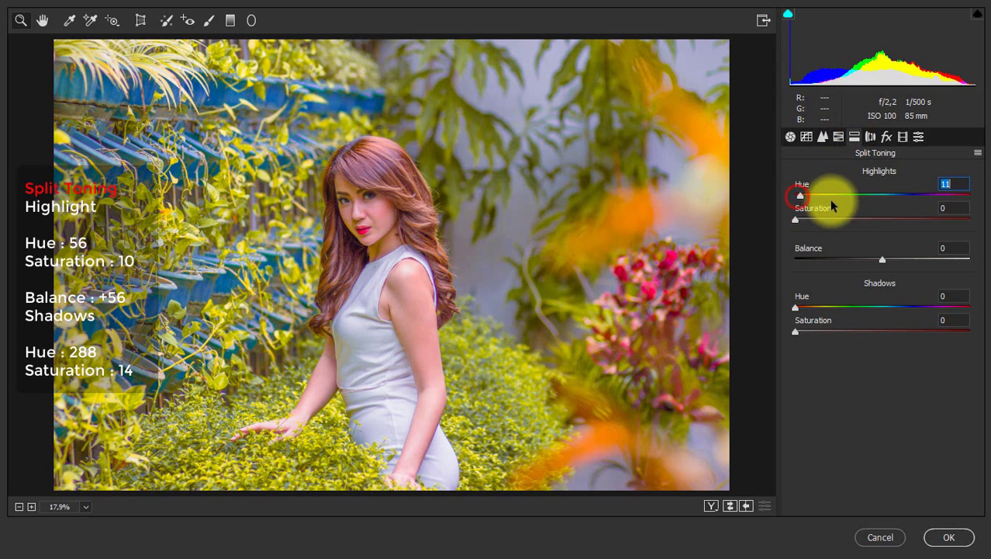
pyautogui.moveTo(832, 205); pyautogui.dragTo(830, 206)
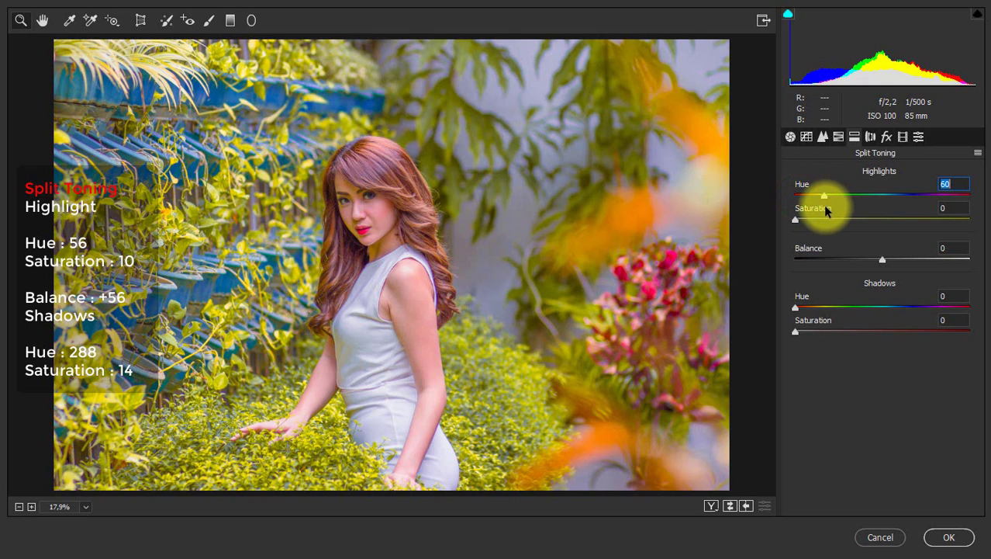
pyautogui.moveTo(824, 210); pyautogui.dragTo(808, 224)
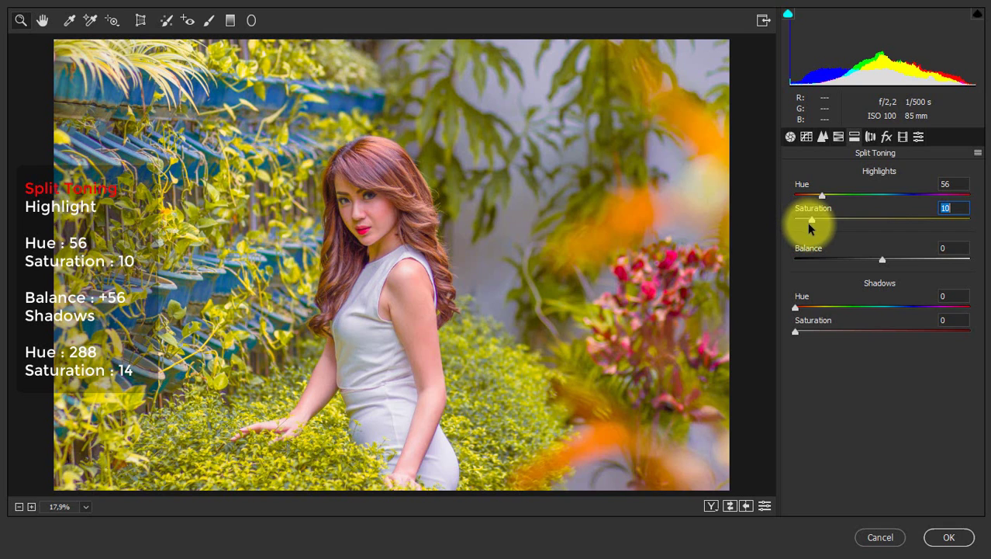
# Step: Set the split toning Balance to +56, with the shadows Hue at 288 and the shadows Saturation at 14
pyautogui.click(882, 259)
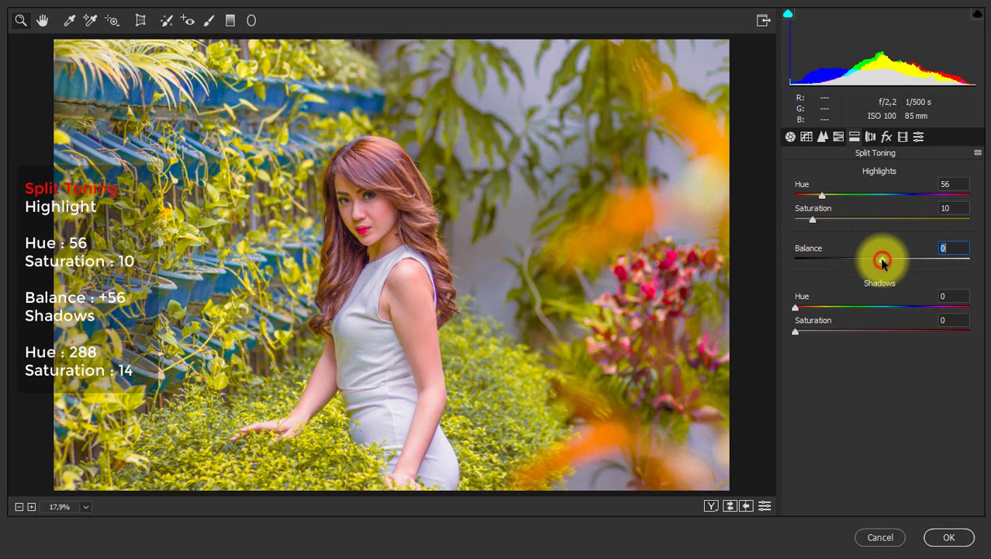
pyautogui.moveTo(882, 262); pyautogui.dragTo(929, 263)
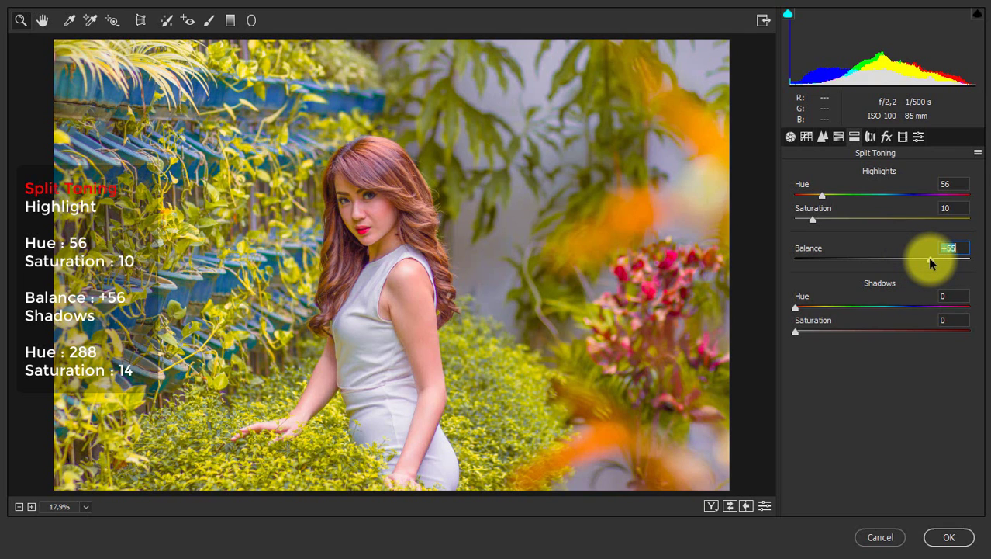
pyautogui.moveTo(930, 264); pyautogui.dragTo(932, 264)
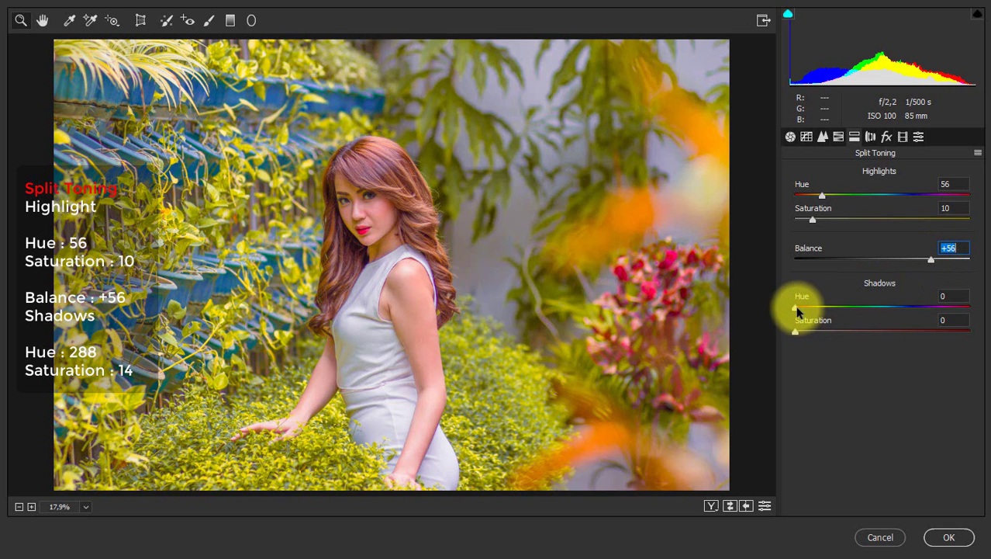
pyautogui.moveTo(798, 308); pyautogui.dragTo(937, 309)
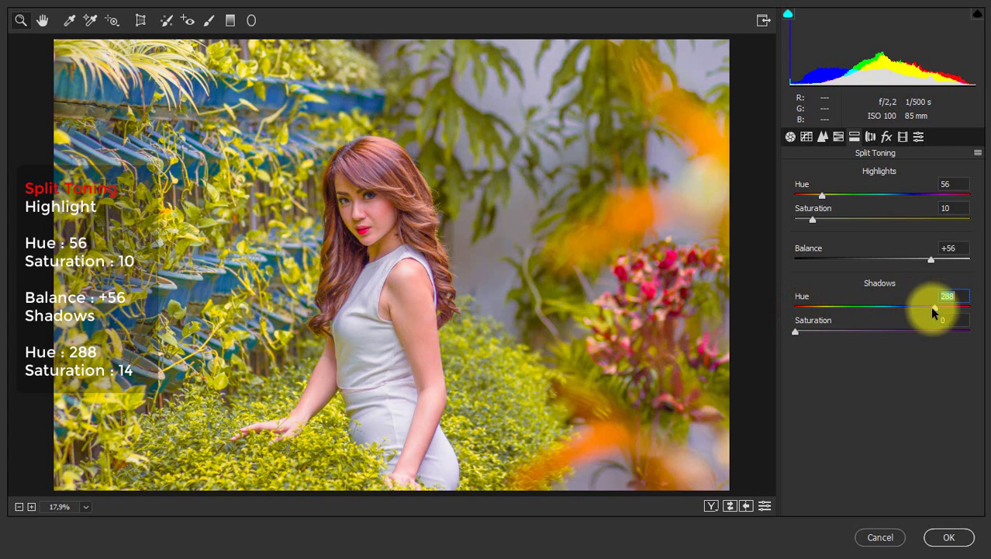
pyautogui.moveTo(792, 333); pyautogui.dragTo(817, 334)
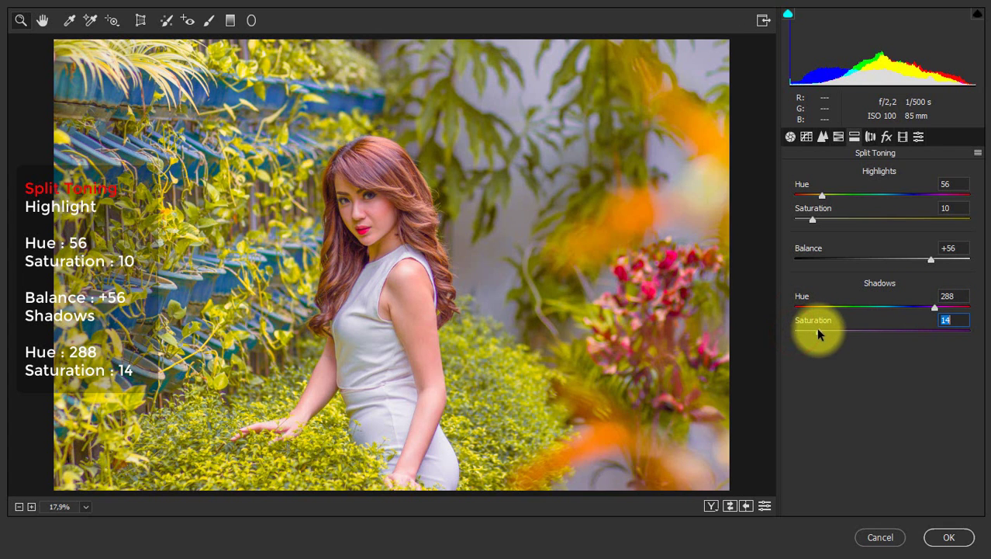
# Step: In Calibration, set the shadows Tint to -26 and the Red Primary to Hue +17 and Saturation -23
pyautogui.click(903, 137)
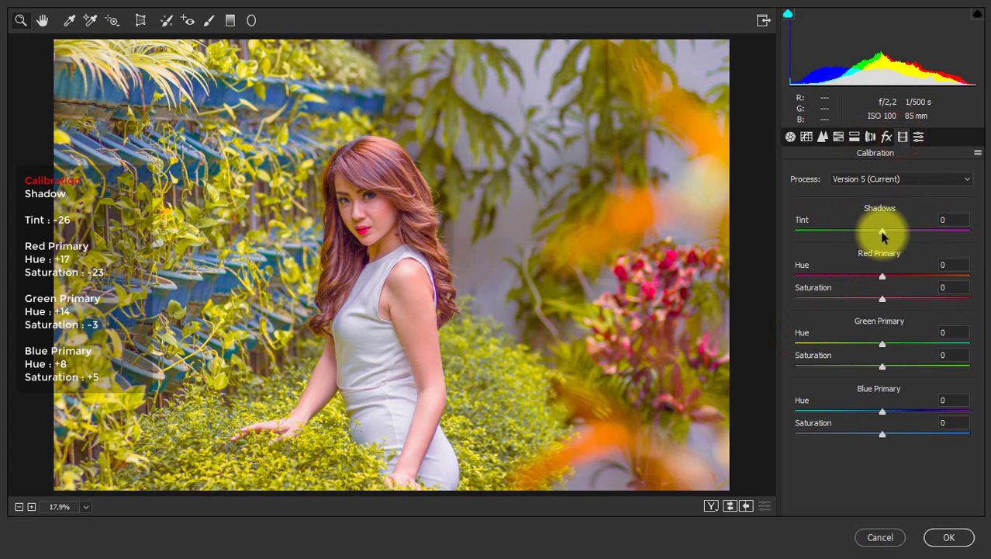
pyautogui.moveTo(883, 232); pyautogui.dragTo(860, 233)
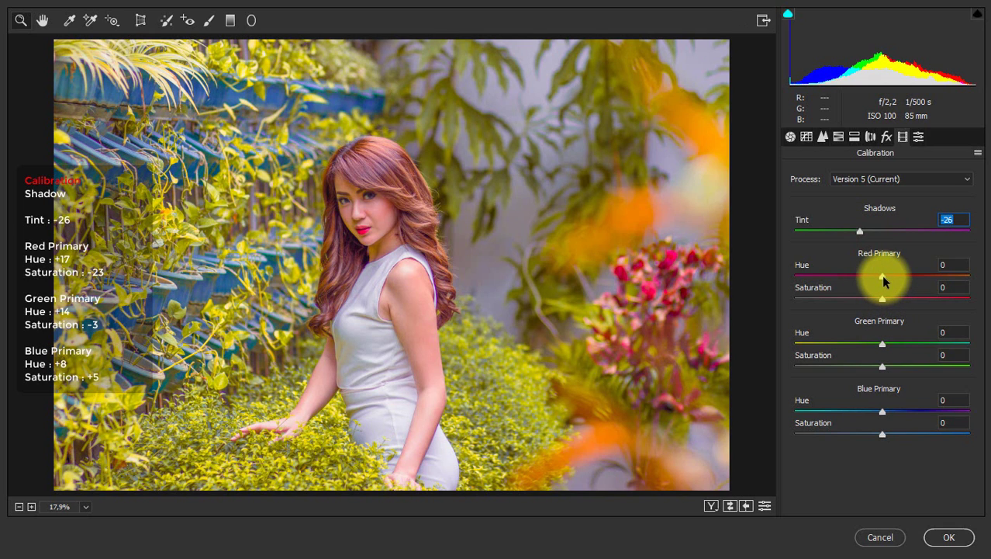
pyautogui.moveTo(882, 277); pyautogui.dragTo(895, 279)
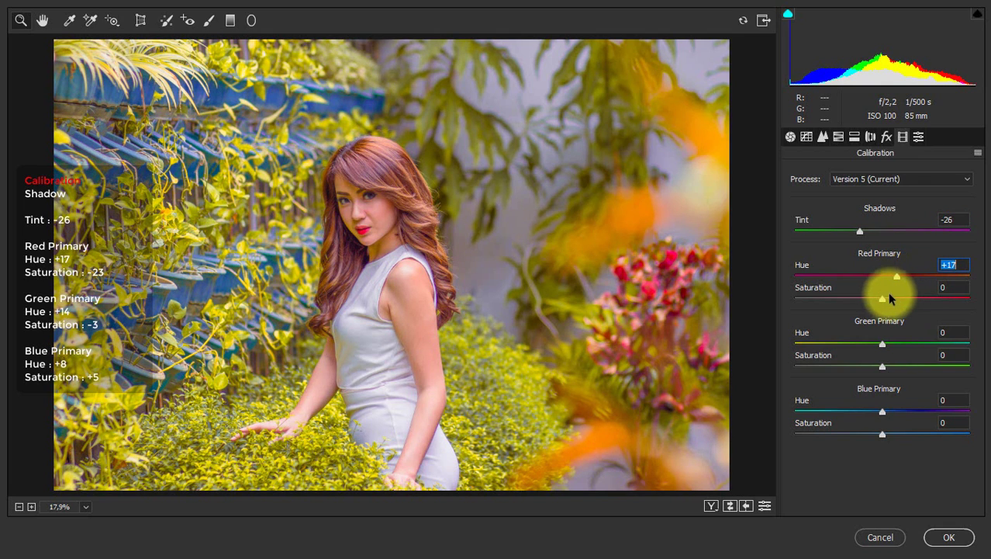
pyautogui.moveTo(879, 298); pyautogui.dragTo(863, 302)
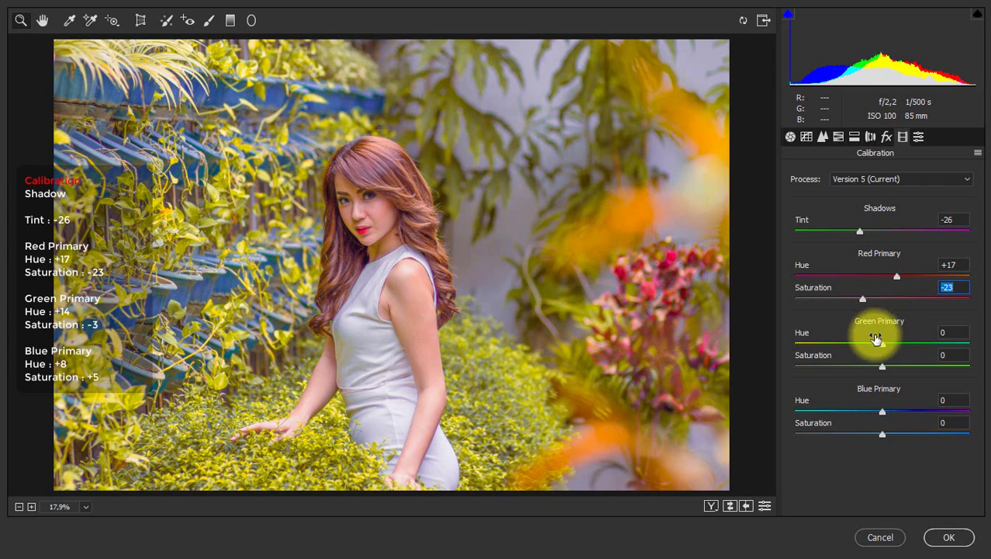
# Step: Calibrate the Green Primary to Hue +14 and Saturation -3, and the Blue Primary to Hue +8 and Saturation +5
pyautogui.moveTo(882, 346); pyautogui.dragTo(895, 347)
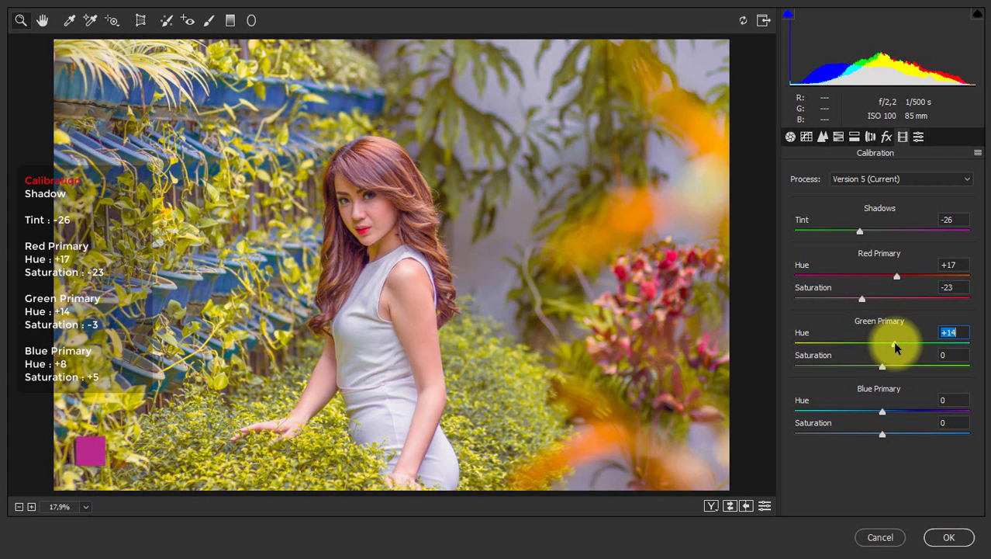
pyautogui.moveTo(878, 365); pyautogui.dragTo(876, 366)
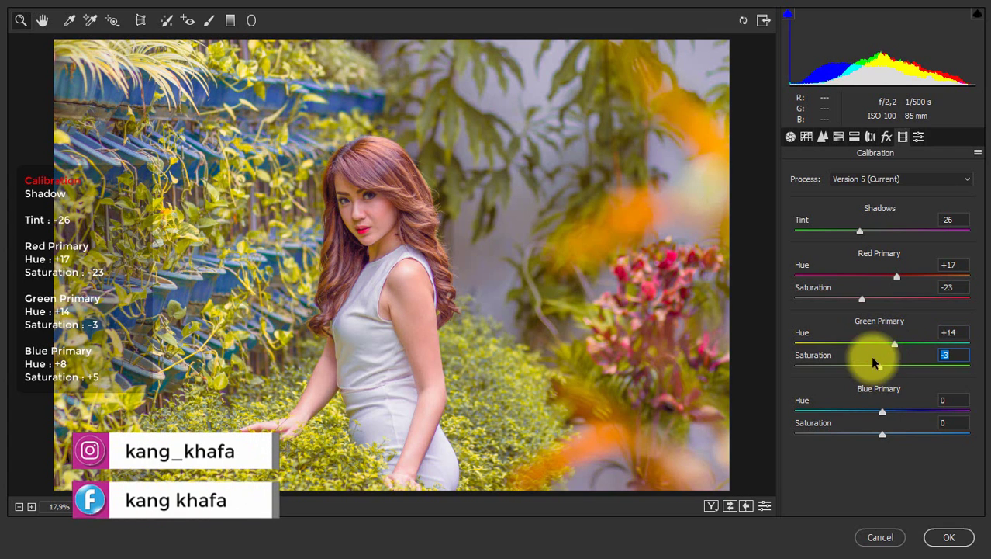
pyautogui.moveTo(886, 412); pyautogui.dragTo(889, 436)
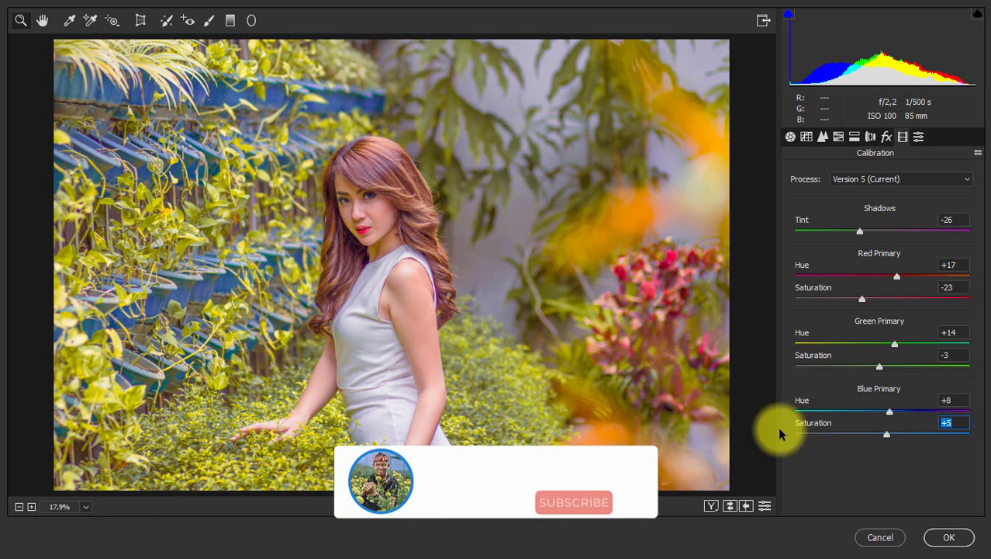
# Step: Compare the portrait in a side-by-side before/after view and apply the Camera Raw adjustments to the layer
pyautogui.click(712, 506)
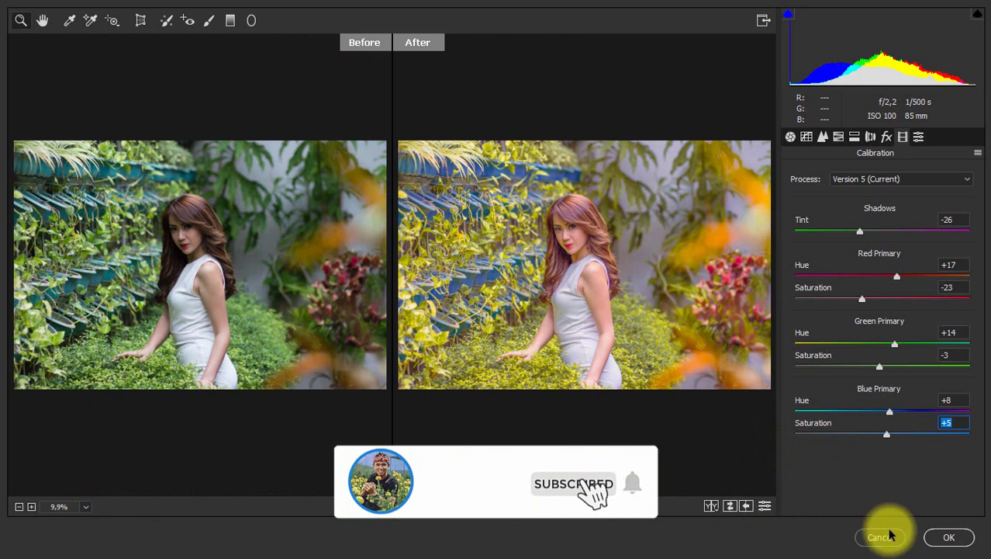
pyautogui.click(958, 538)
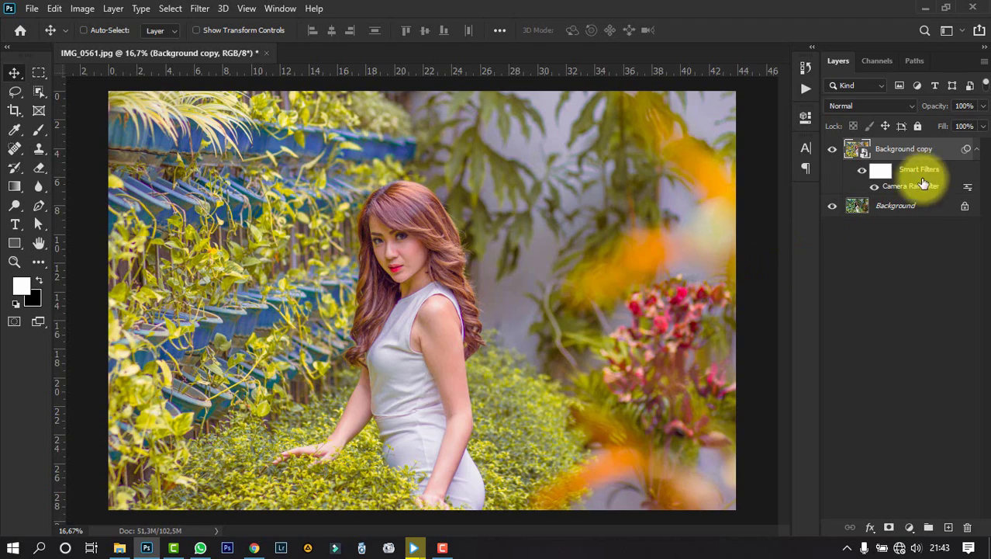
# Step: Collapse the smart filter list of the Background copy layer and toggle the layer's visibility to compare with the original
pyautogui.click(976, 150)
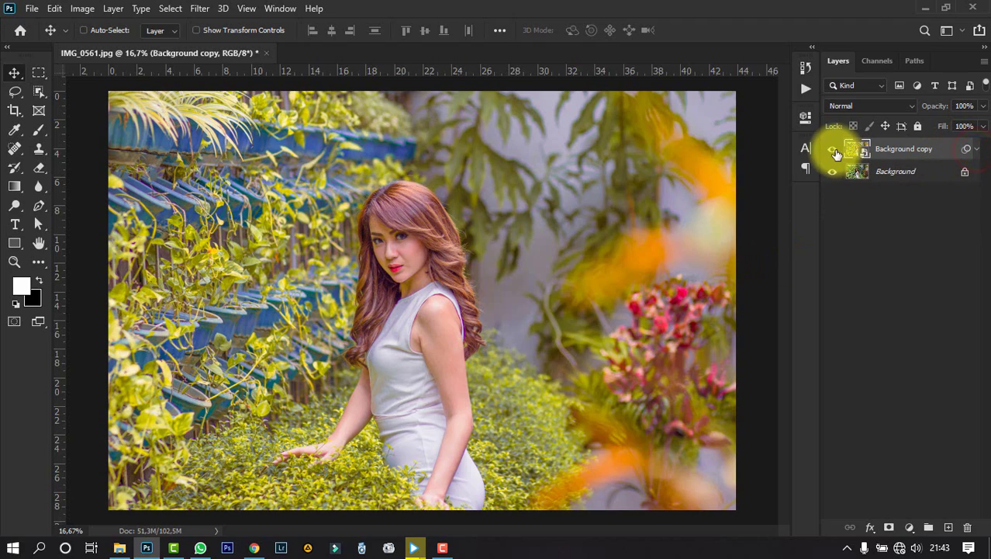
pyautogui.click(835, 151)
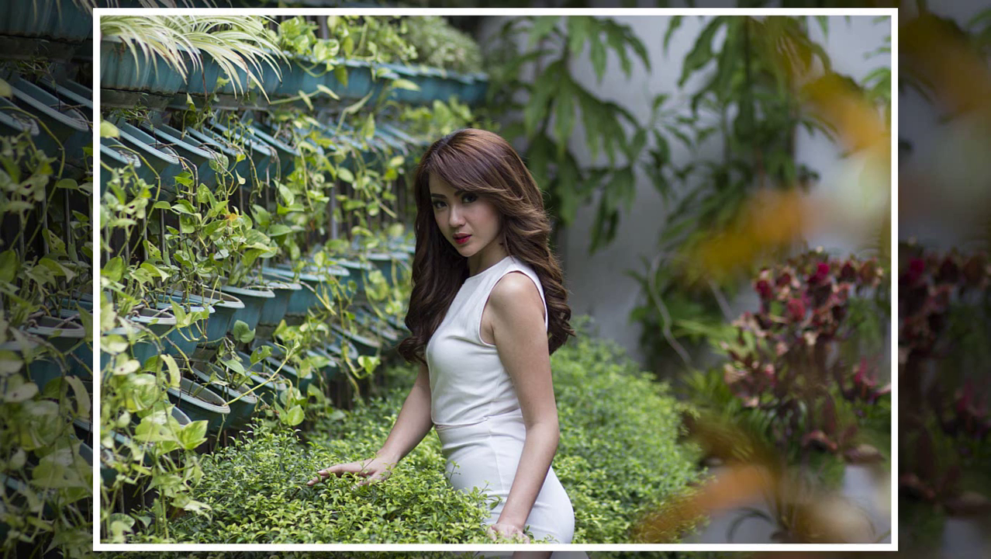